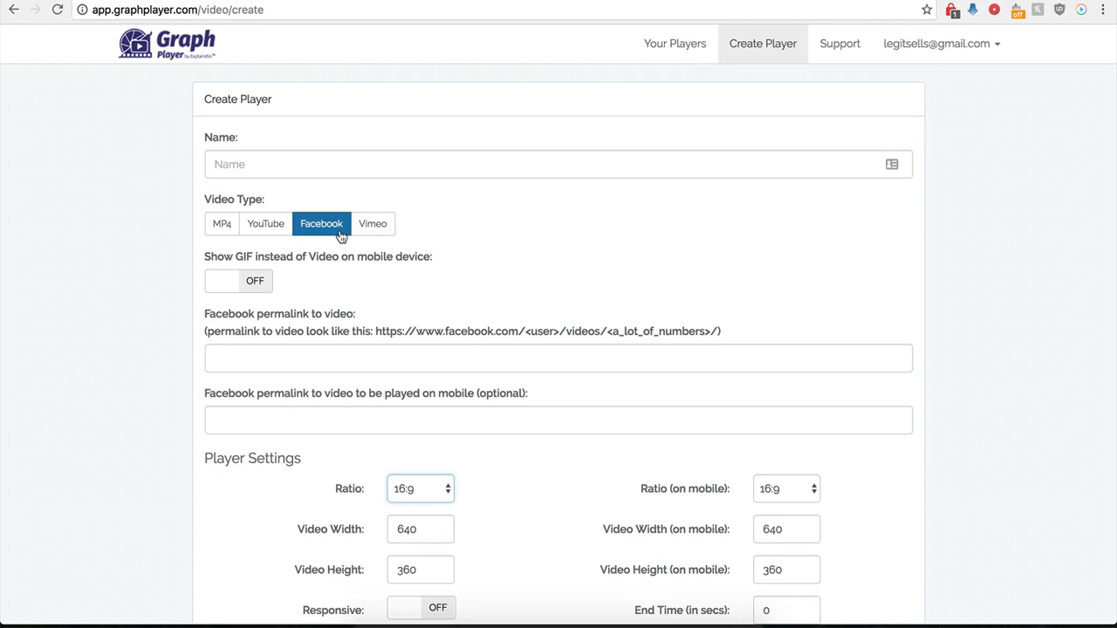
Name the new player "Demo Name" and use Facebook as its video type
{"action": "scroll", "coordinate": [196, 376], "scroll_direction": "down", "scroll_amount": 1}
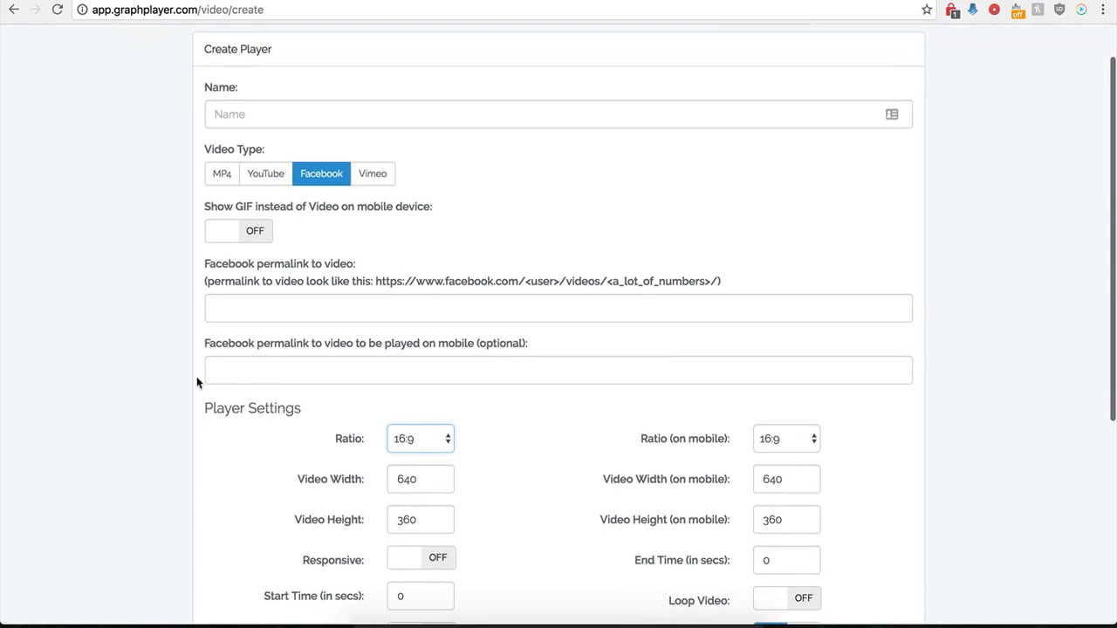
{"action": "left_click", "coordinate": [301, 114]}
{"action": "type", "text": "Demo Name"}
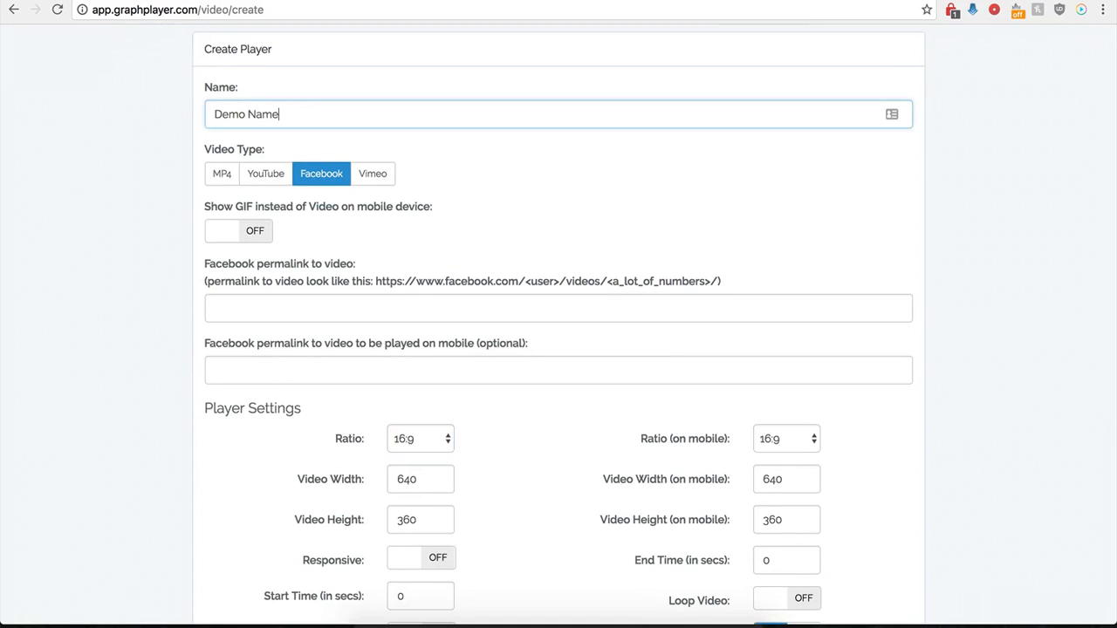
{"action": "left_click", "coordinate": [300, 184]}
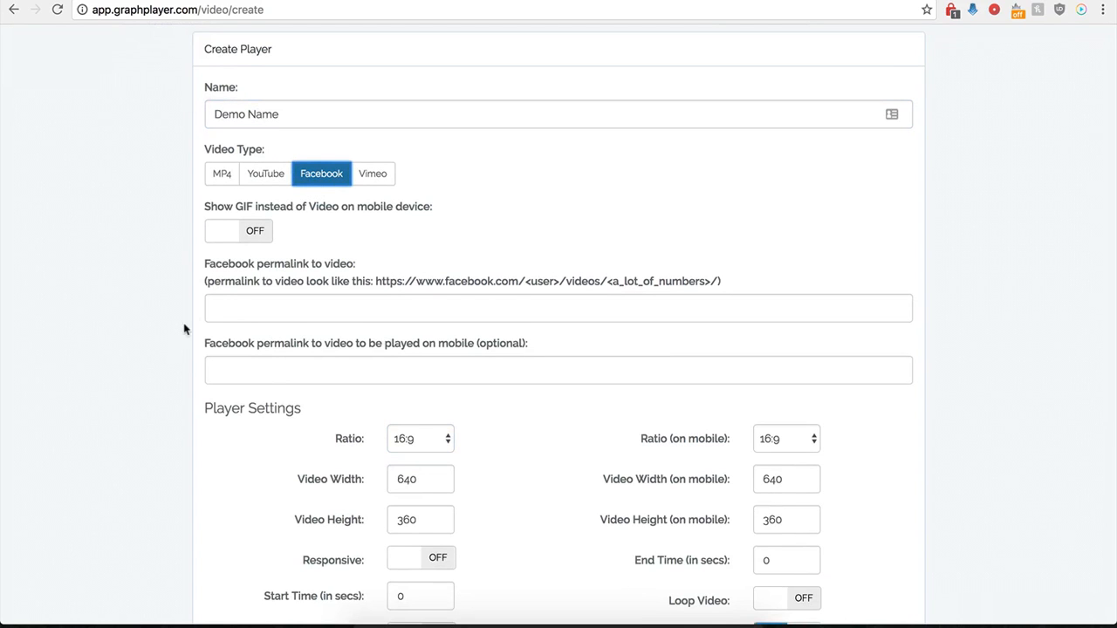
Copy the web address of the INSIDER dessert "Creative Cakes" video from Facebook and paste it as the player's Facebook permalink
{"action": "scroll", "coordinate": [189, 312], "scroll_direction": "down", "scroll_amount": 1}
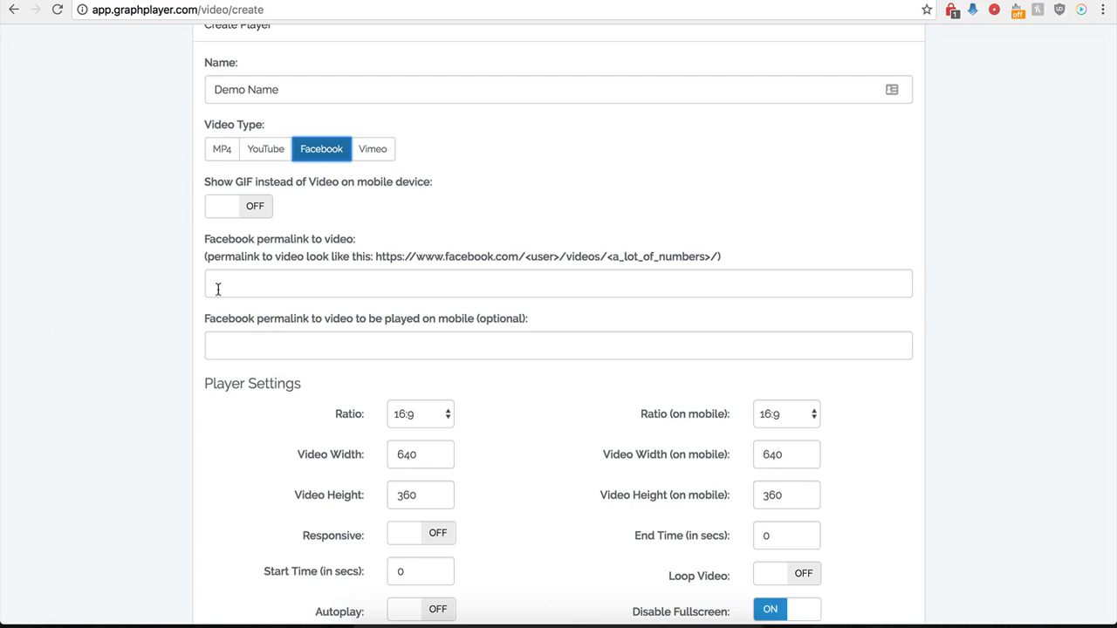
{"action": "left_click", "coordinate": [218, 290]}
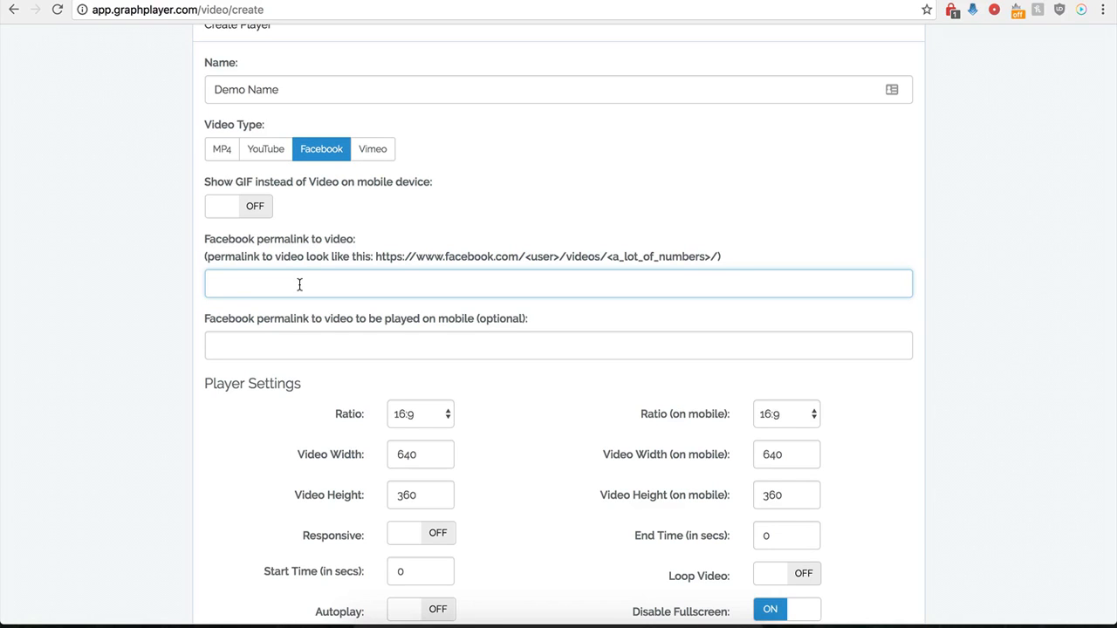
{"action": "left_click", "coordinate": [768, 0]}
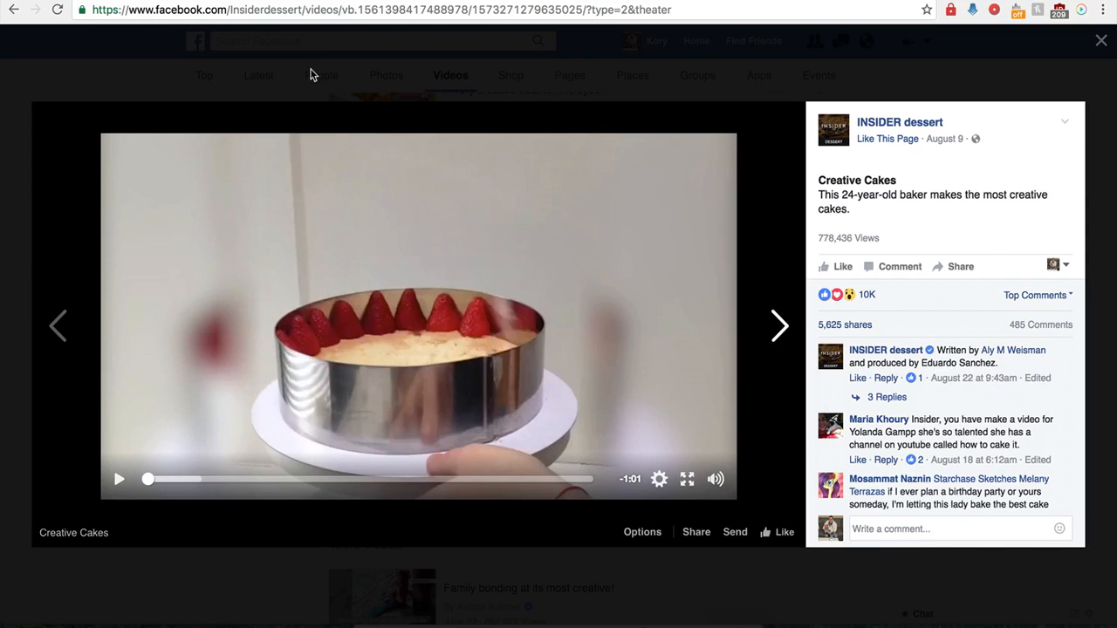
{"action": "left_click", "coordinate": [329, 11]}
{"action": "key", "text": "super+c"}
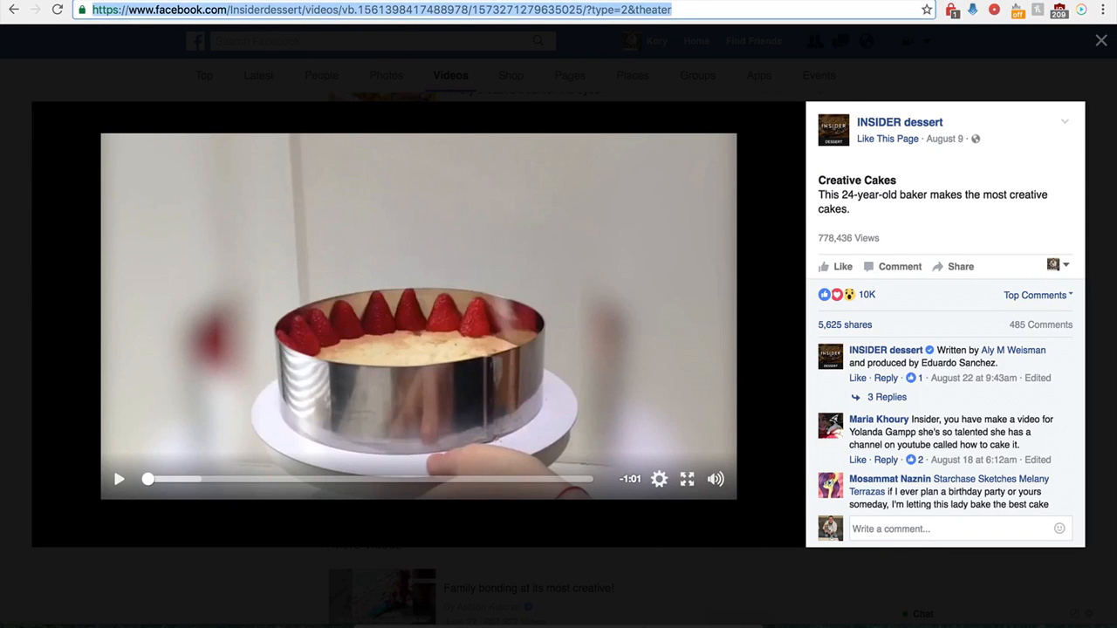
{"action": "left_click", "coordinate": [253, 2]}
{"action": "key", "text": "super+v"}
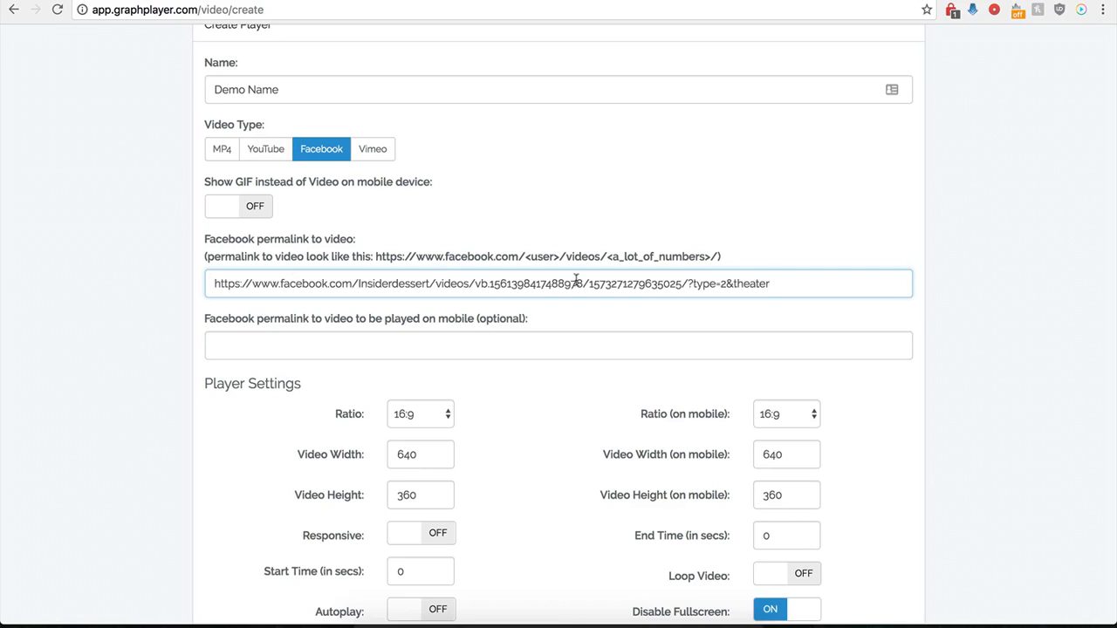
Remove the trailing "?type=2&theater" from the pasted Facebook permalink so it ends with the slash after the video number
{"action": "left_click_drag", "start_coordinate": [788, 284], "coordinate": [693, 284]}
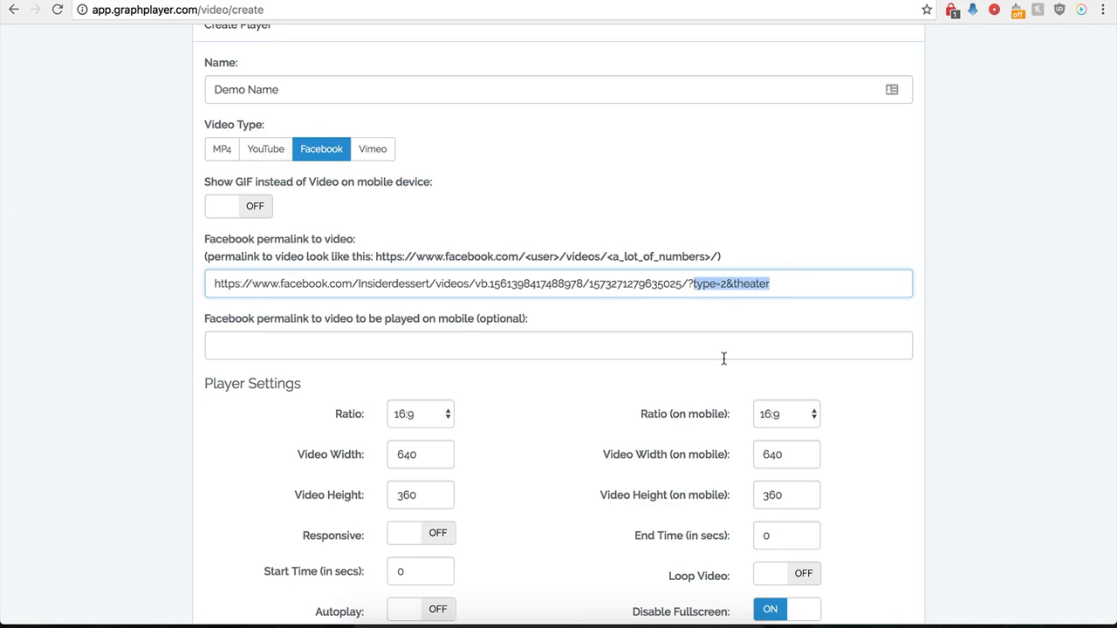
{"action": "key", "text": "BackSpace"}
{"action": "key", "text": "BackSpace"}
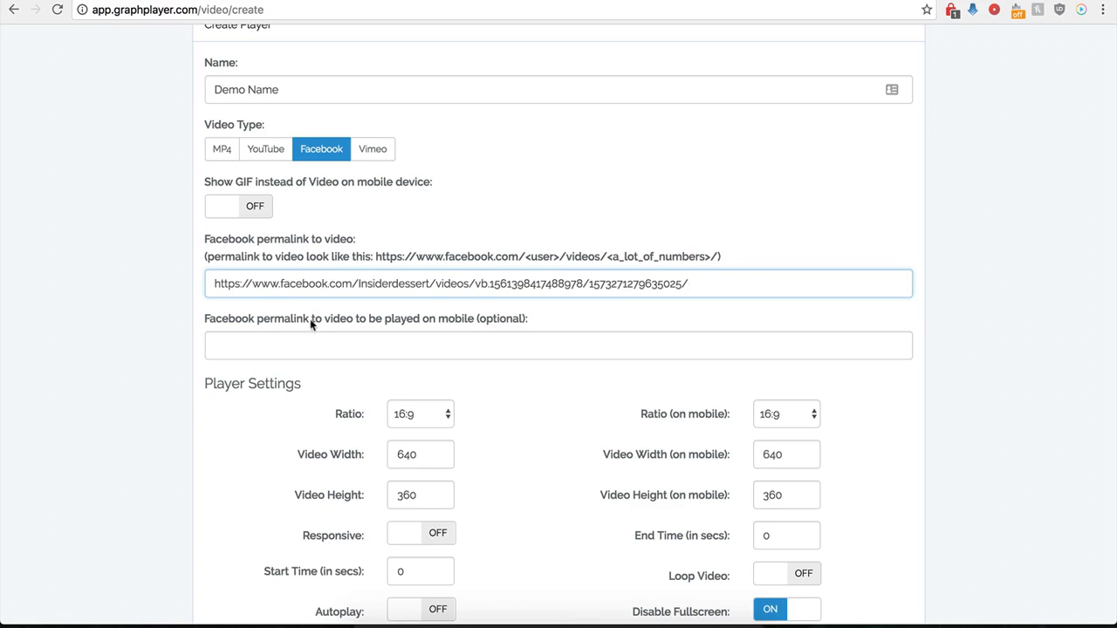
{"action": "left_click", "coordinate": [278, 351]}
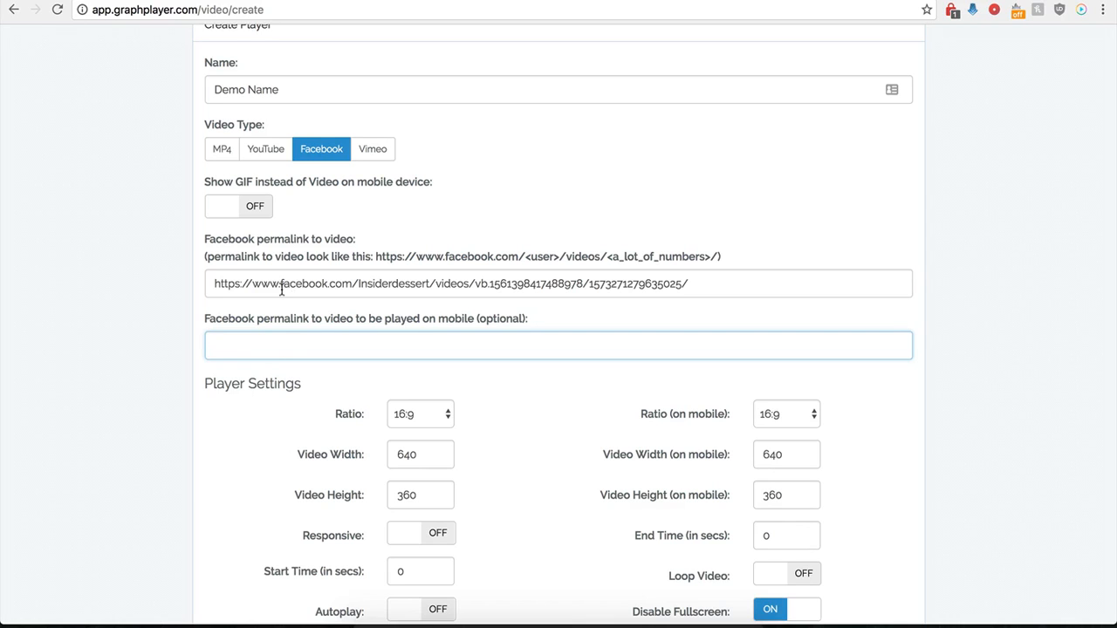
{"action": "left_click_drag", "start_coordinate": [315, 281], "coordinate": [489, 282]}
{"action": "left_click", "coordinate": [240, 283]}
{"action": "left_click_drag", "start_coordinate": [240, 284], "coordinate": [495, 282]}
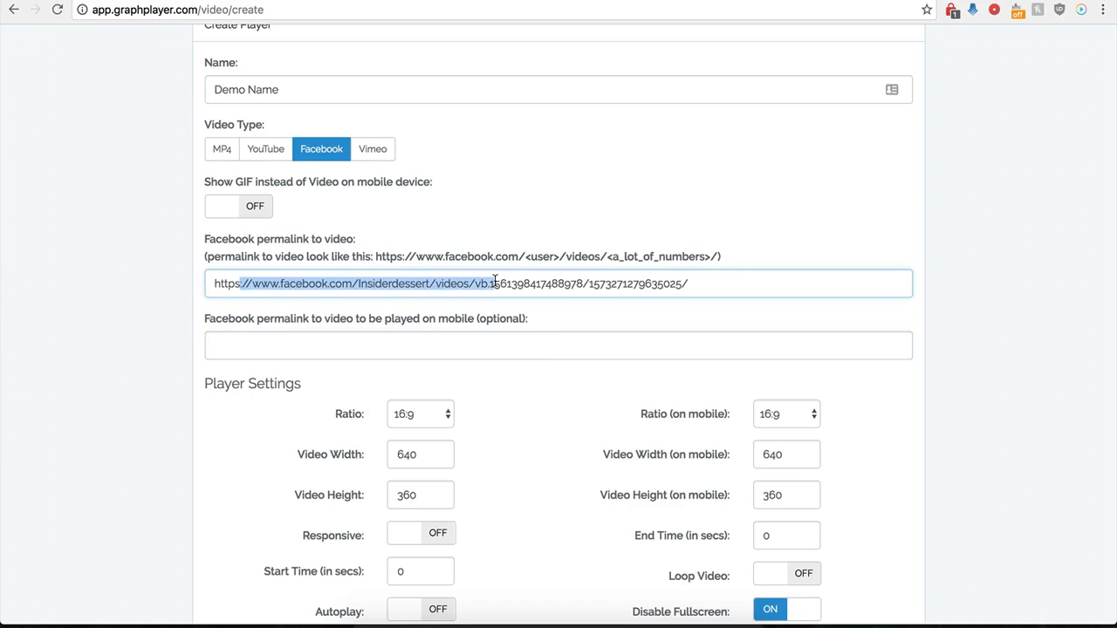
{"action": "left_click", "coordinate": [405, 346]}
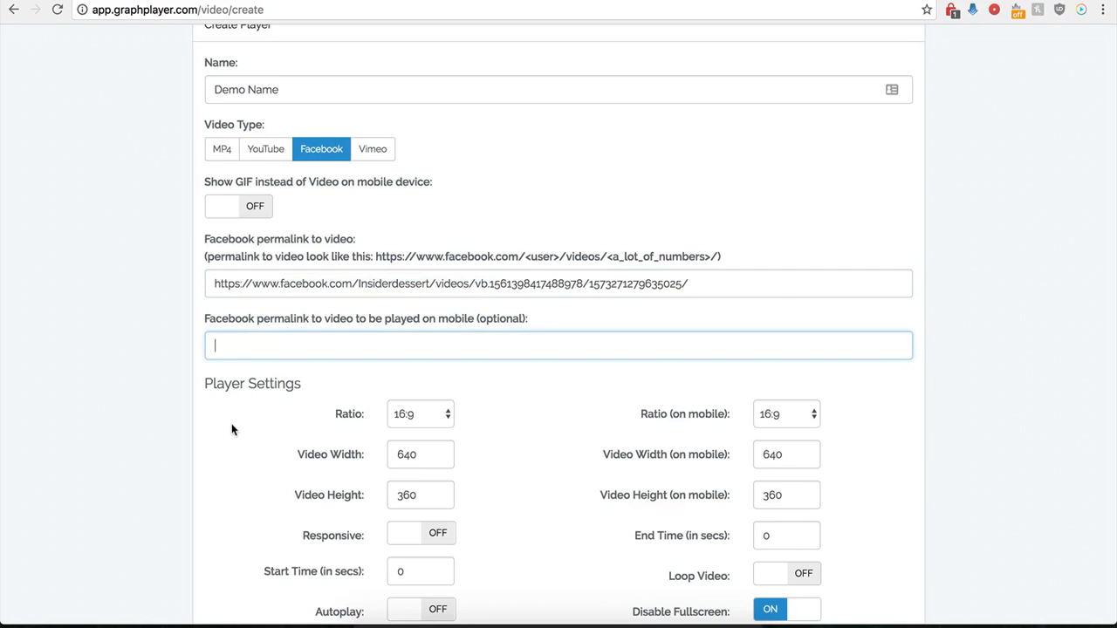
Review the desktop and mobile ratio choices in the player settings, keeping 16:9 for both
{"action": "scroll", "coordinate": [233, 428], "scroll_direction": "down", "scroll_amount": 3}
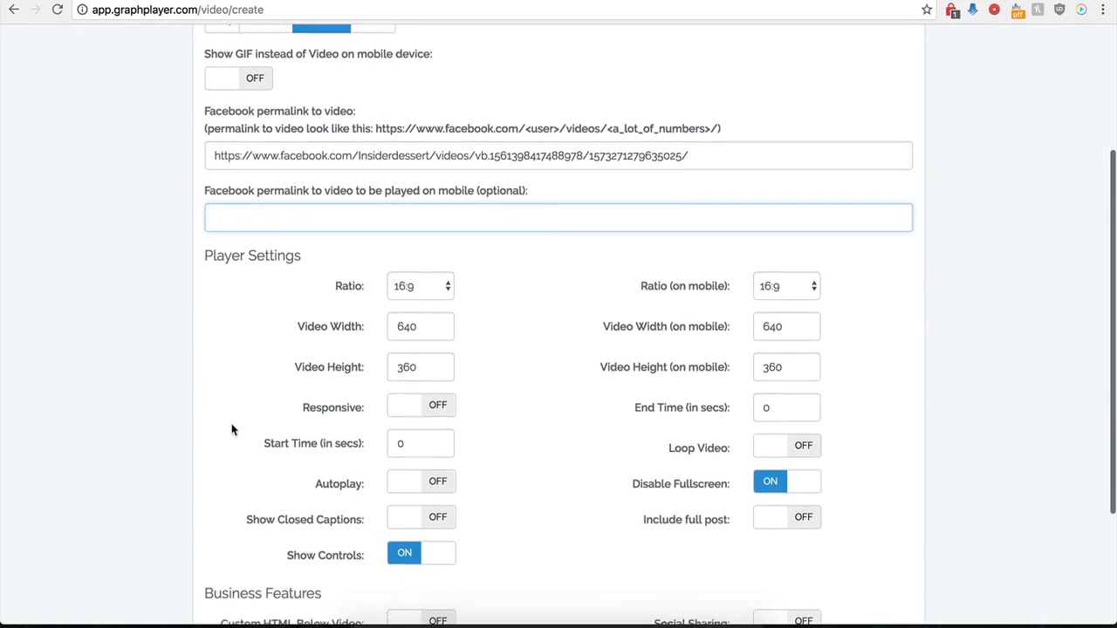
{"action": "scroll", "coordinate": [231, 423], "scroll_direction": "down", "scroll_amount": 2}
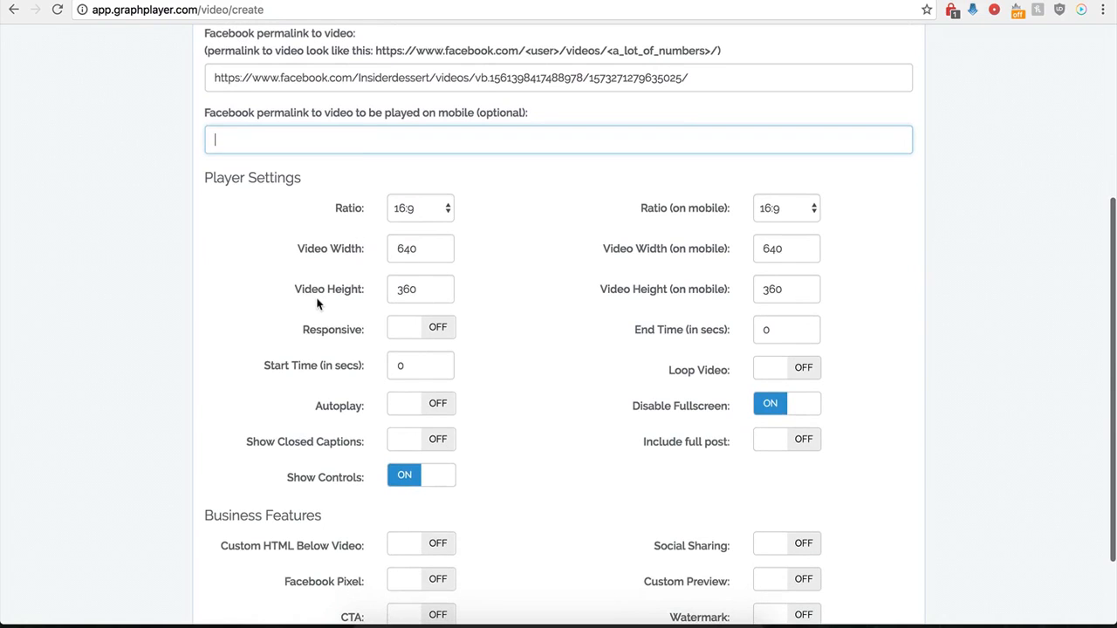
{"action": "left_click", "coordinate": [441, 210]}
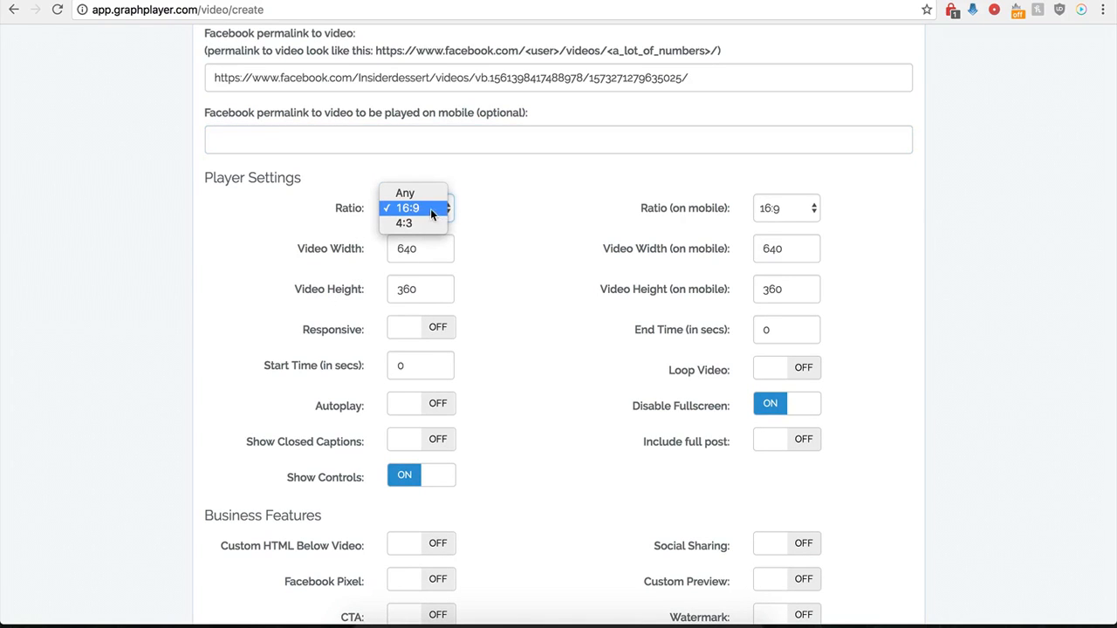
{"action": "left_click", "coordinate": [417, 210]}
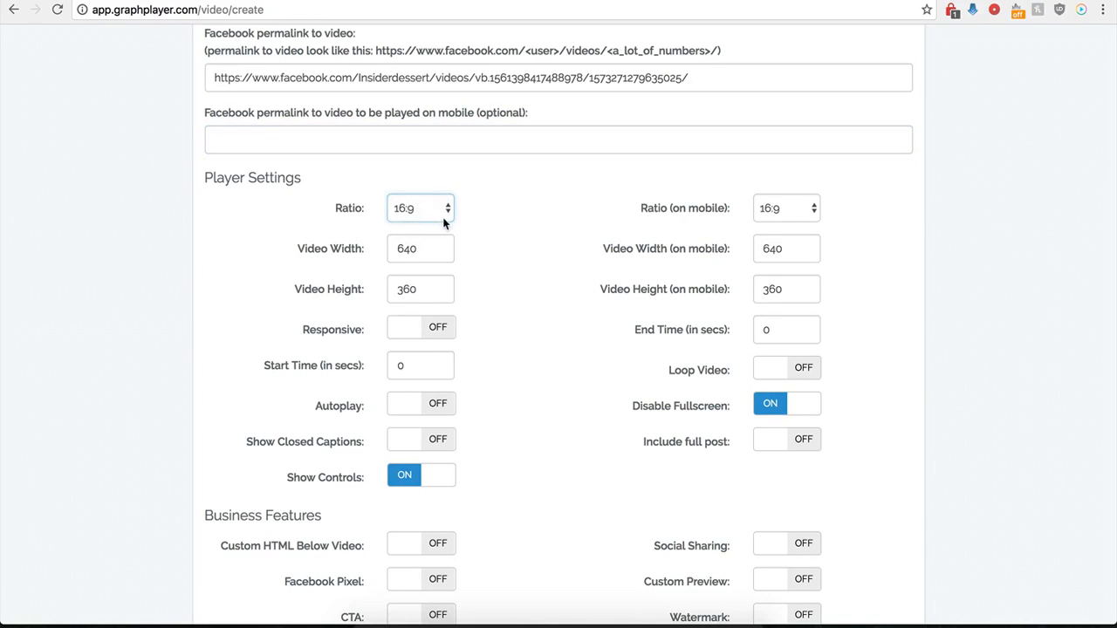
{"action": "left_click", "coordinate": [790, 211]}
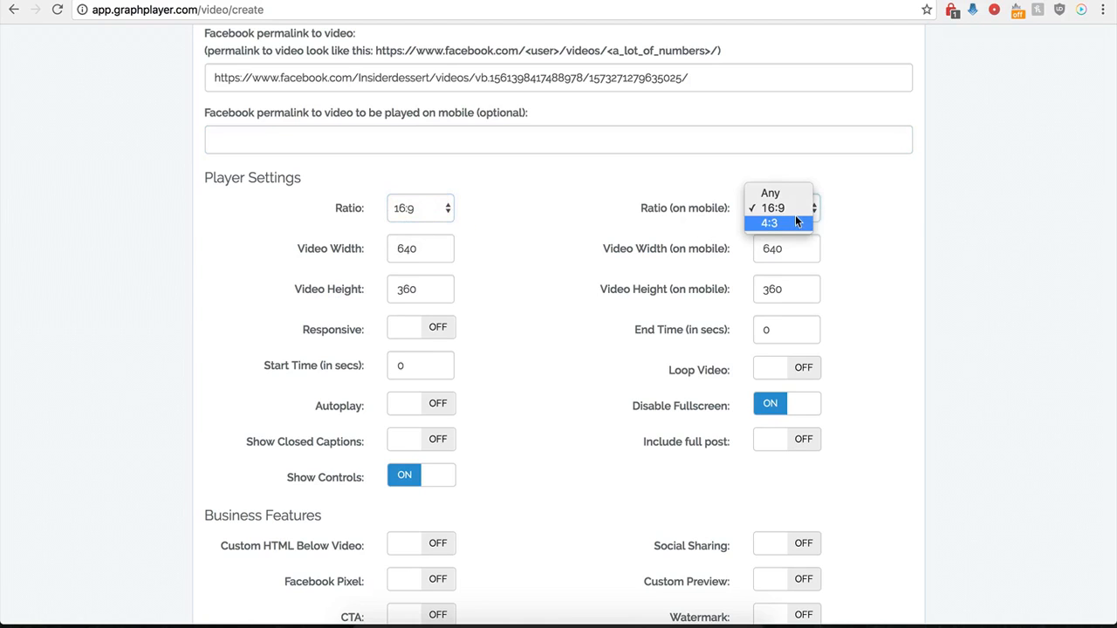
{"action": "left_click", "coordinate": [632, 205]}
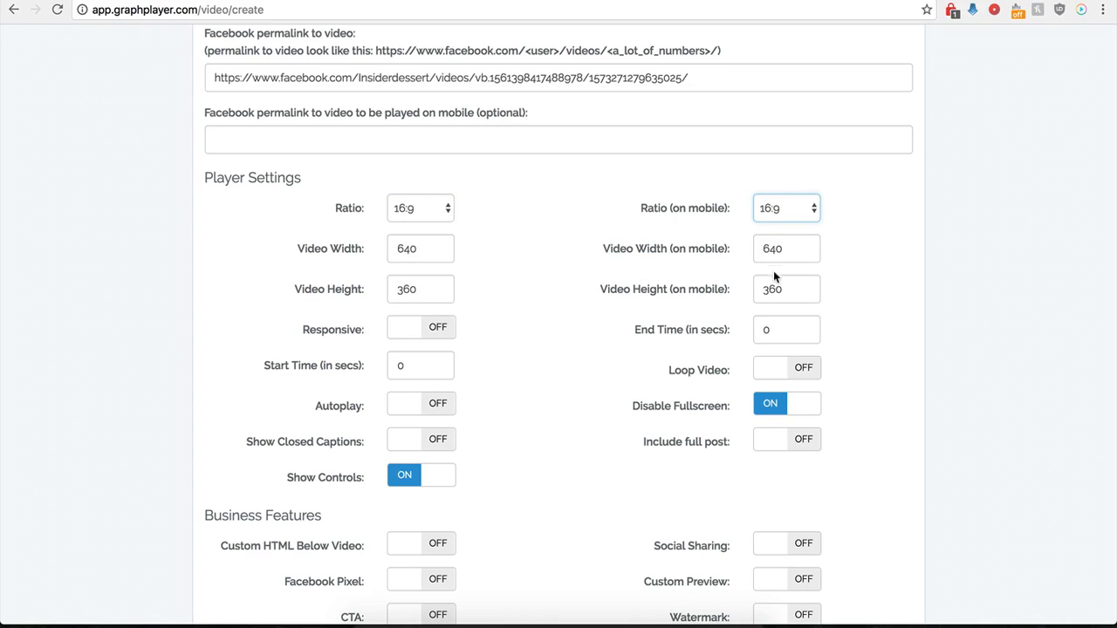
Try the Responsive option in the player settings and turn it off again
{"action": "left_click", "coordinate": [438, 329]}
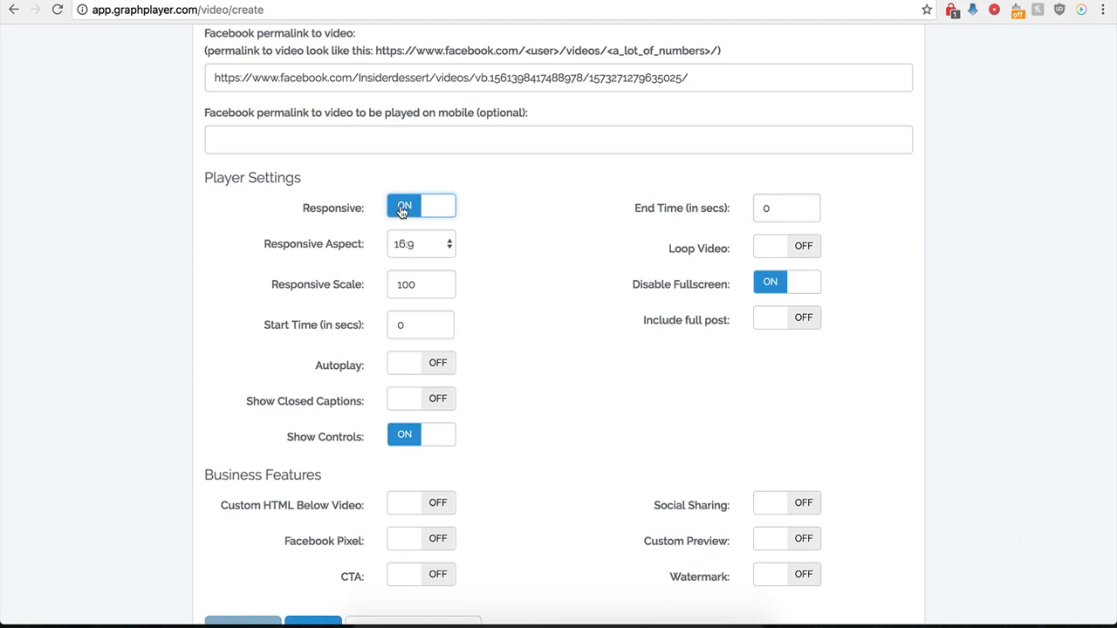
{"action": "left_click", "coordinate": [399, 206]}
{"action": "left_click", "coordinate": [410, 325]}
{"action": "left_click", "coordinate": [405, 218]}
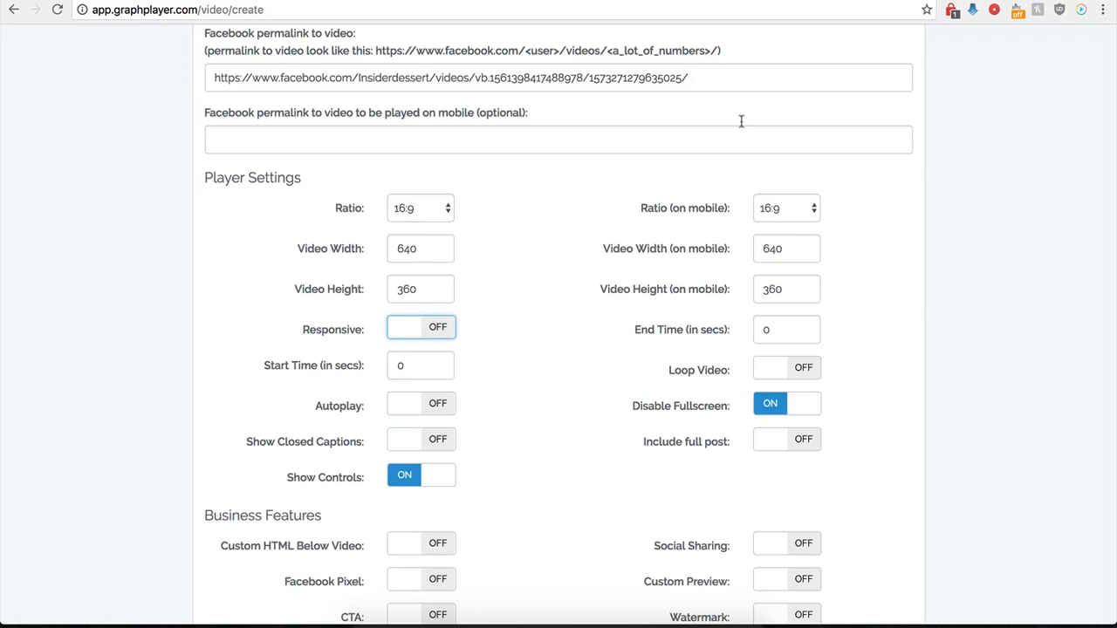
Set the video's start time to 1 second and its end time to 30 seconds
{"action": "left_click", "coordinate": [812, 0]}
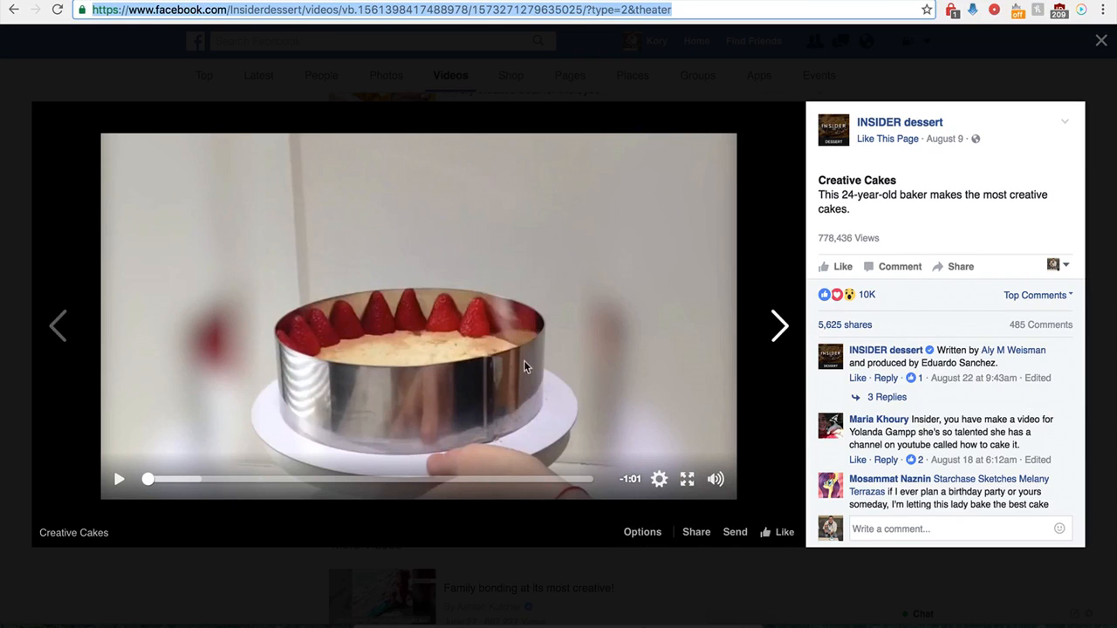
{"action": "left_click", "coordinate": [356, 0]}
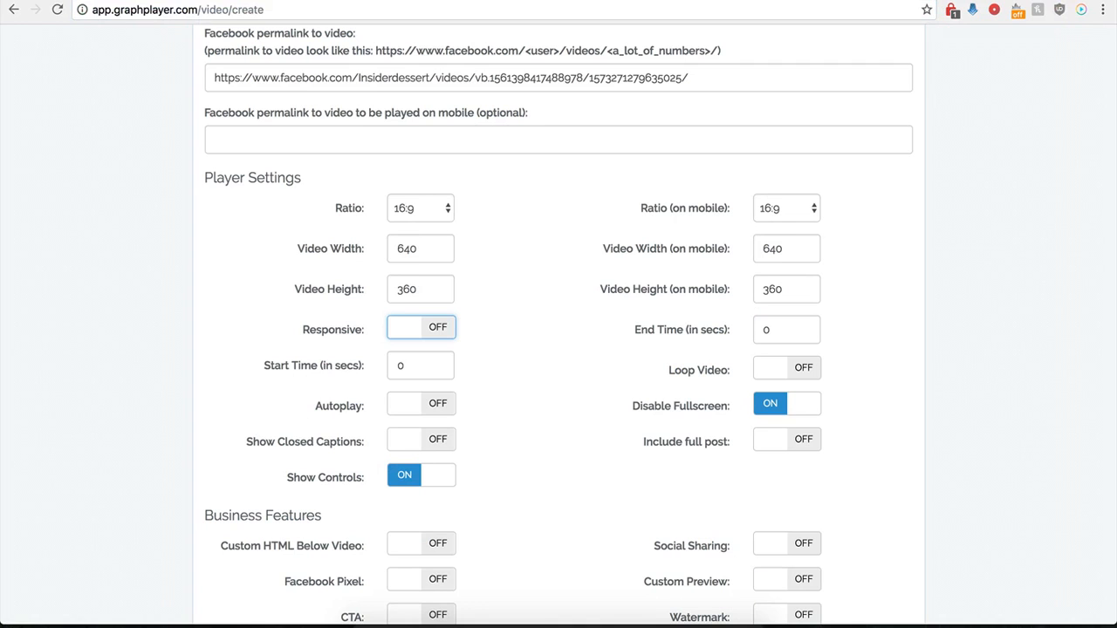
{"action": "left_click_drag", "start_coordinate": [419, 367], "coordinate": [399, 366]}
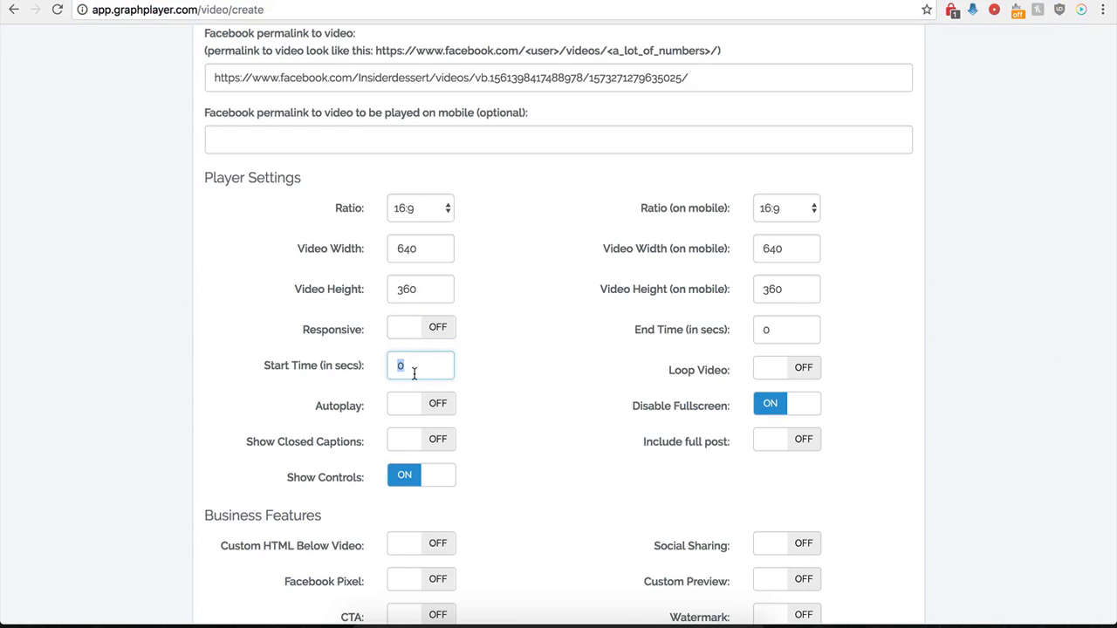
{"action": "type", "text": "1"}
{"action": "left_click_drag", "start_coordinate": [793, 330], "coordinate": [757, 329]}
{"action": "type", "text": "30"}
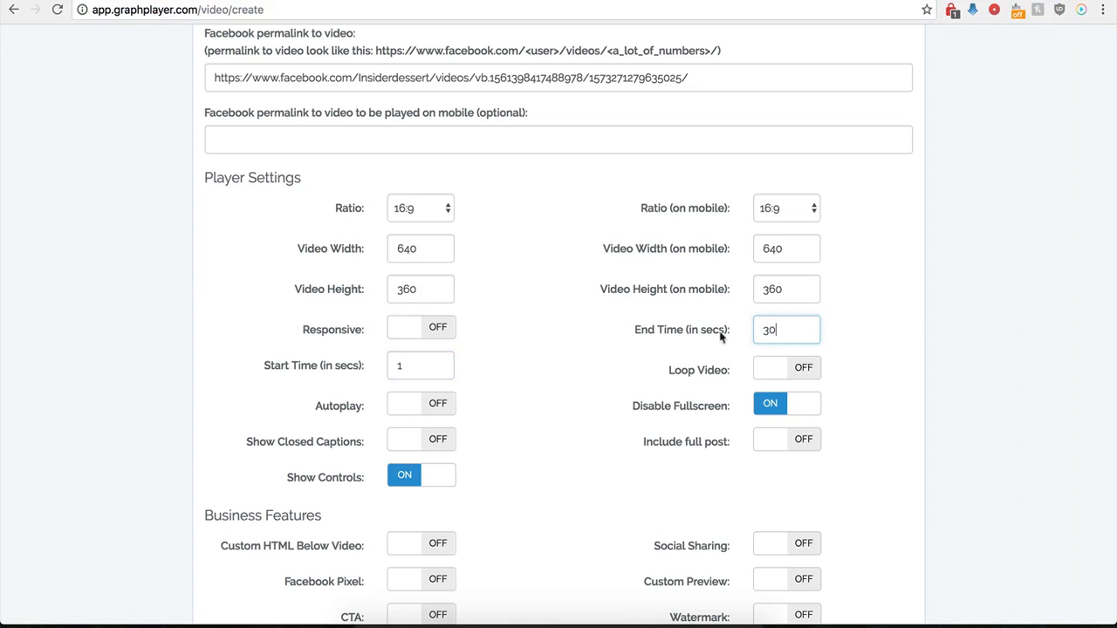
{"action": "left_click", "coordinate": [551, 358]}
Try the option to include the full Facebook post and turn it off again
{"action": "scroll", "coordinate": [576, 384], "scroll_direction": "up", "scroll_amount": 1}
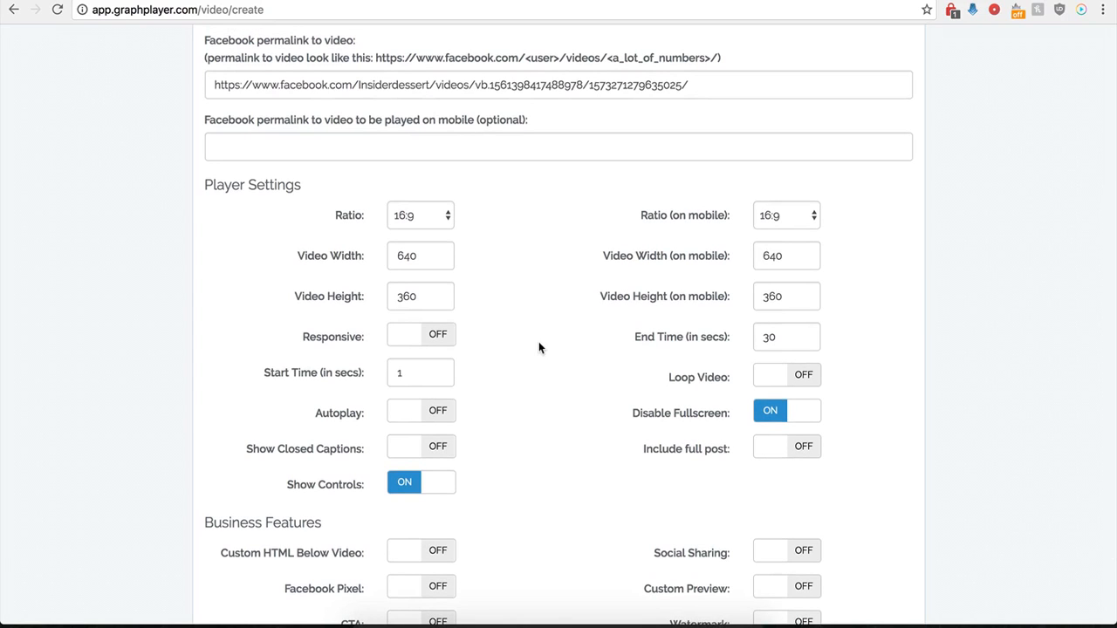
{"action": "left_click", "coordinate": [795, 455]}
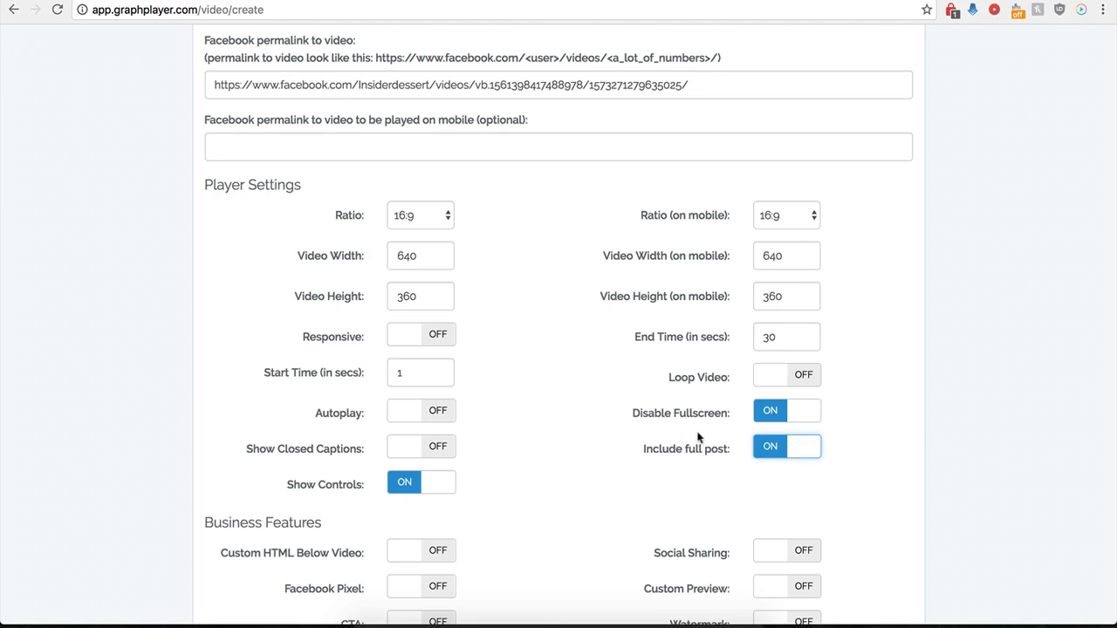
{"action": "left_click", "coordinate": [765, 454]}
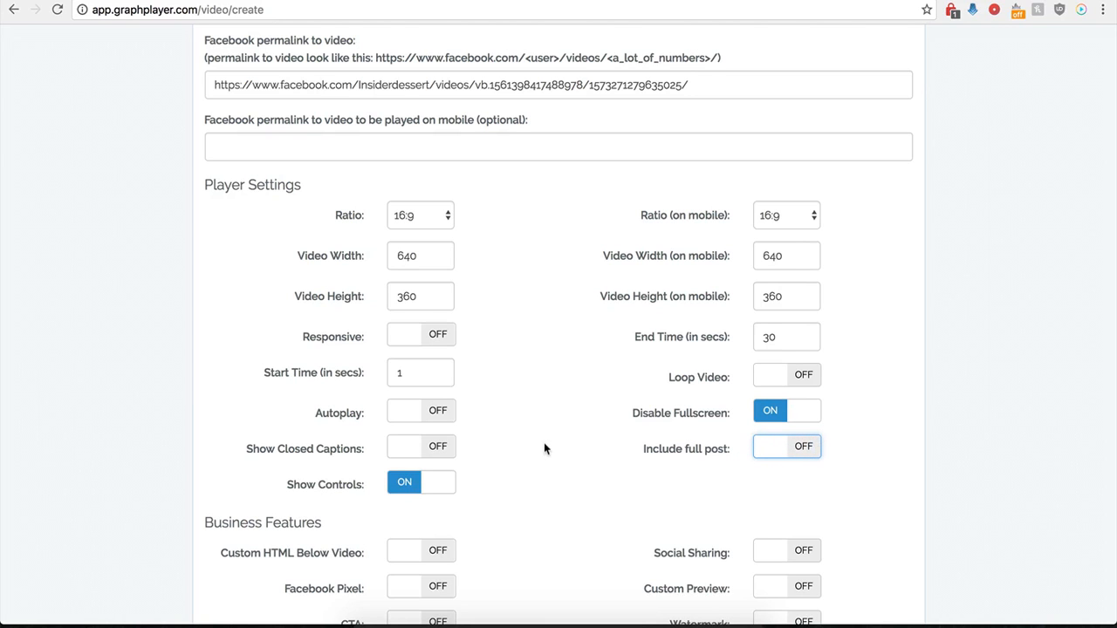
Save the player and copy the whole secure embed code generated for it
{"action": "scroll", "coordinate": [543, 445], "scroll_direction": "down", "scroll_amount": 2}
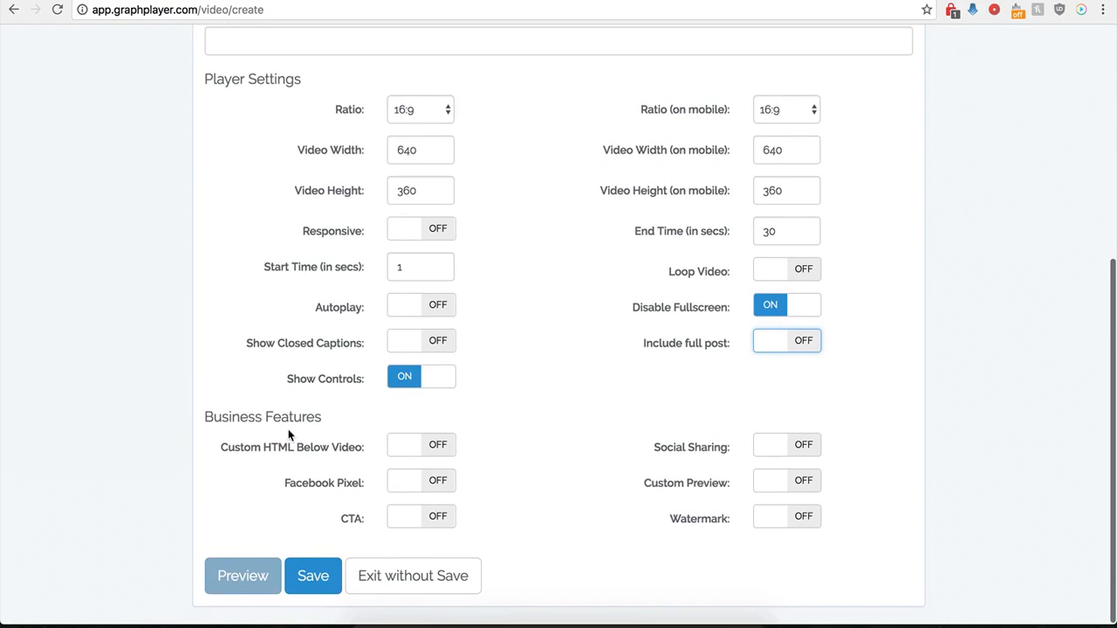
{"action": "left_click", "coordinate": [313, 576]}
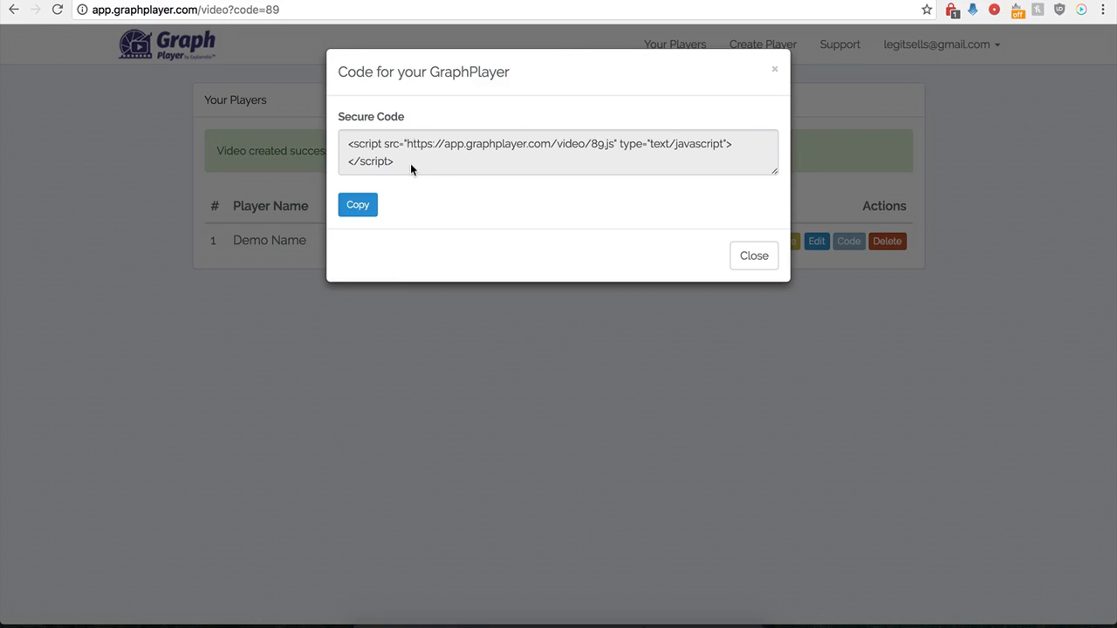
{"action": "left_click_drag", "start_coordinate": [410, 163], "coordinate": [352, 147]}
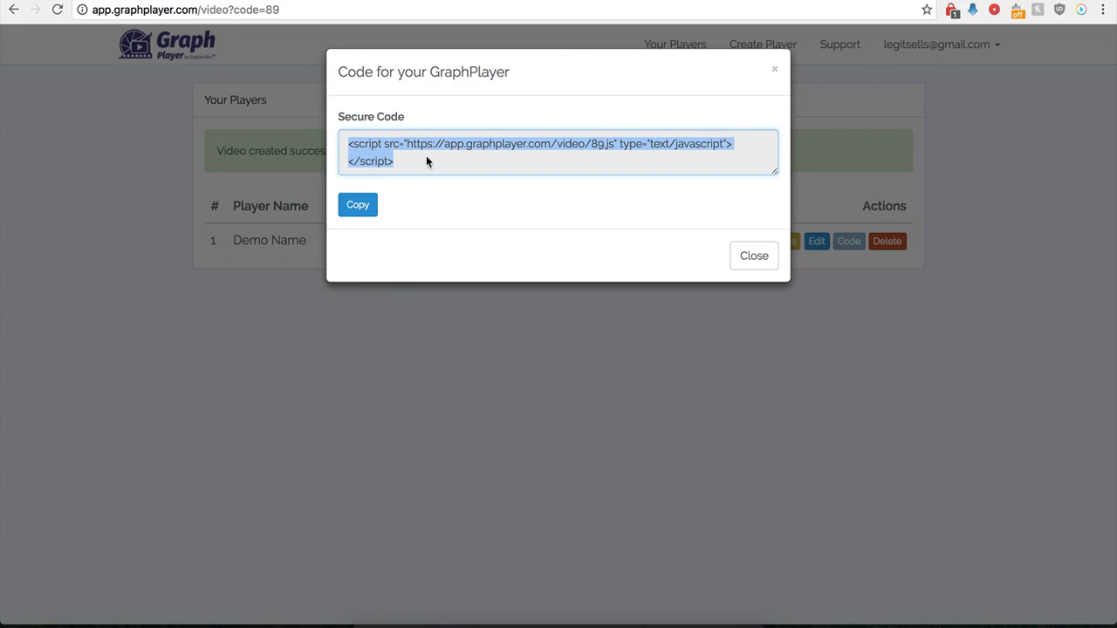
Switch to WordPress, paste the player's script code into the "Hello world!" post's text content and update the post
{"action": "left_click", "coordinate": [464, 1]}
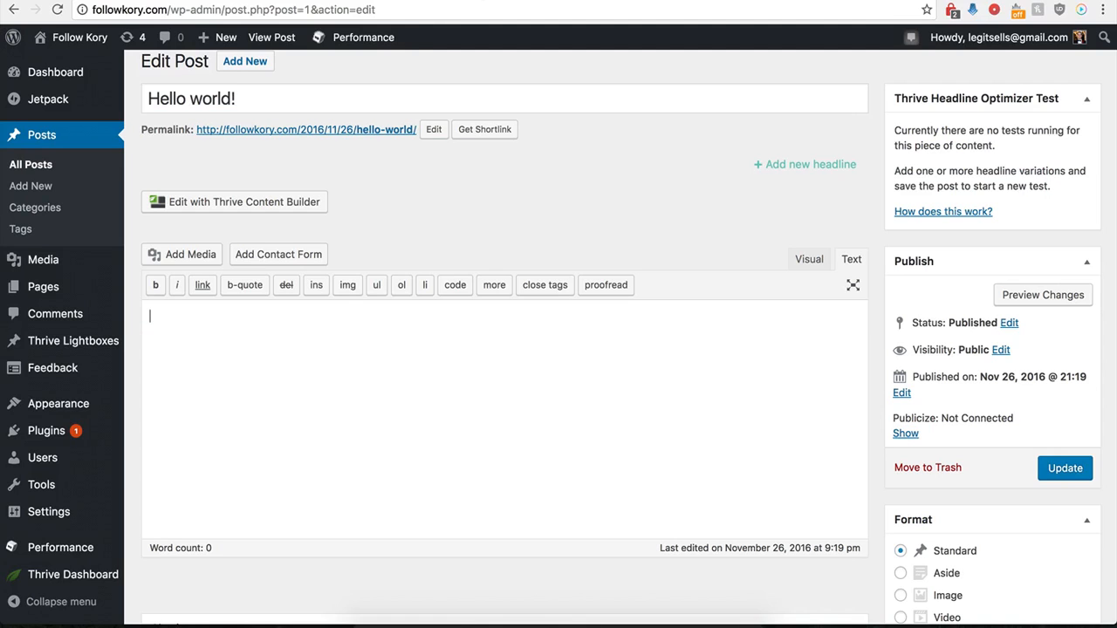
{"action": "left_click", "coordinate": [284, 376]}
{"action": "type", "text": "<script src=\"https://app.graphplayer.com/video/89.js\" type=\"text/javascript\"></script>"}
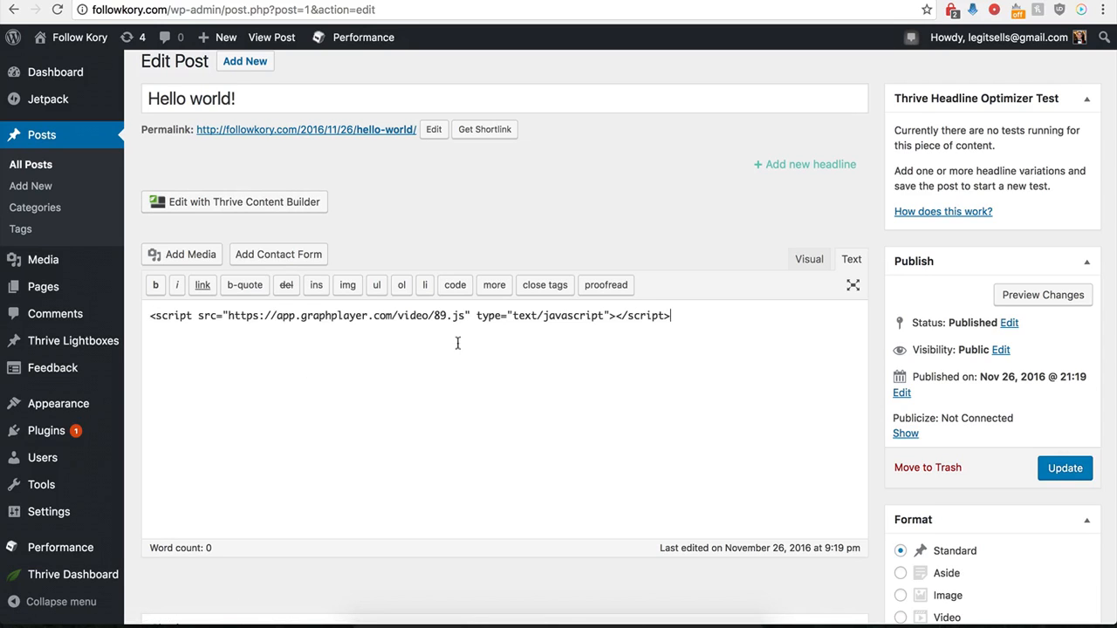
{"action": "left_click", "coordinate": [1066, 474]}
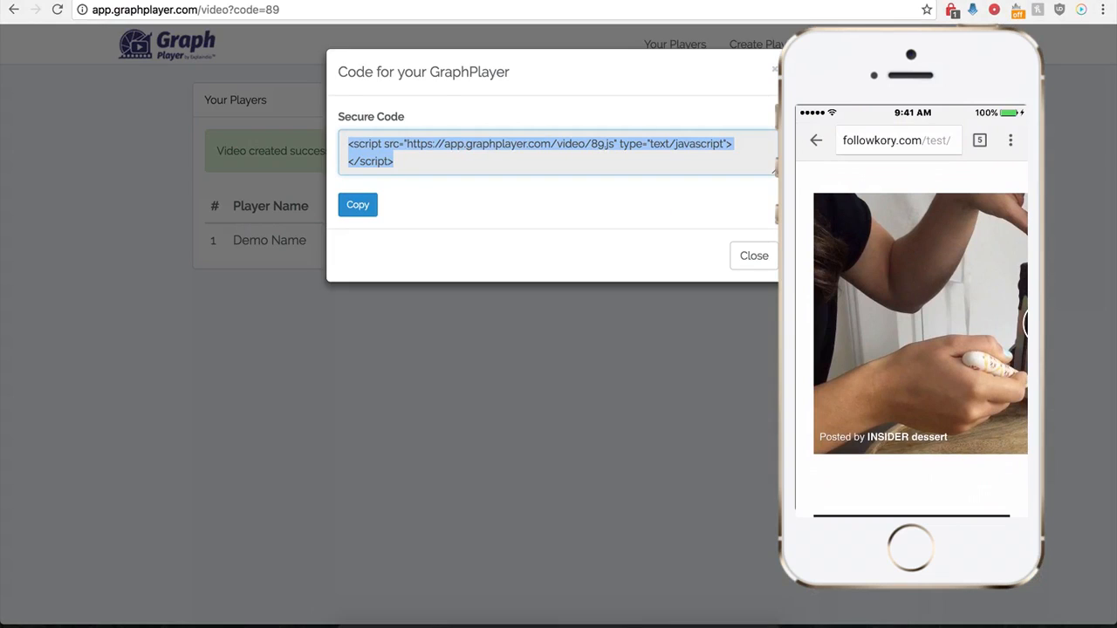
Open the Demo Name player's settings for editing and turn on showing a GIF instead of the video on mobile devices
{"action": "left_click", "coordinate": [742, 262]}
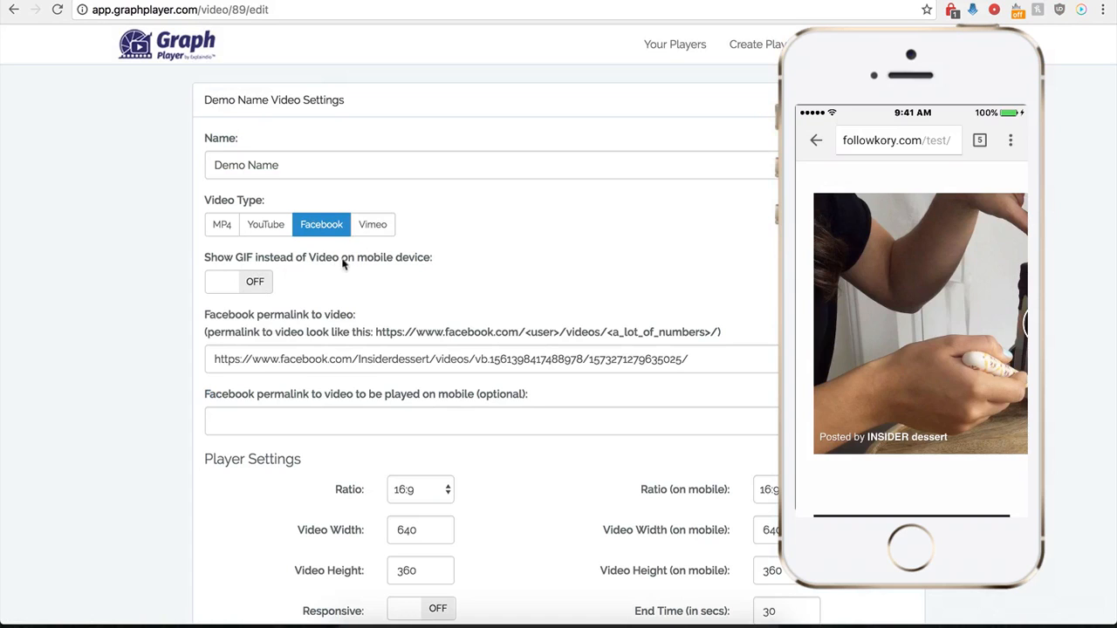
{"action": "left_click", "coordinate": [260, 282]}
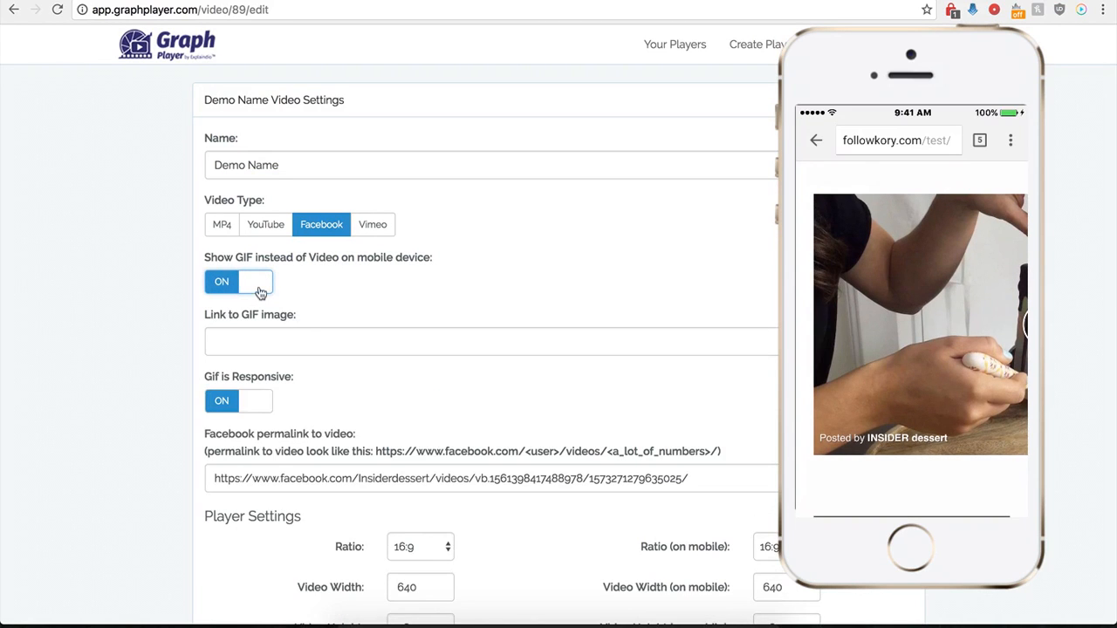
{"action": "left_click", "coordinate": [261, 340]}
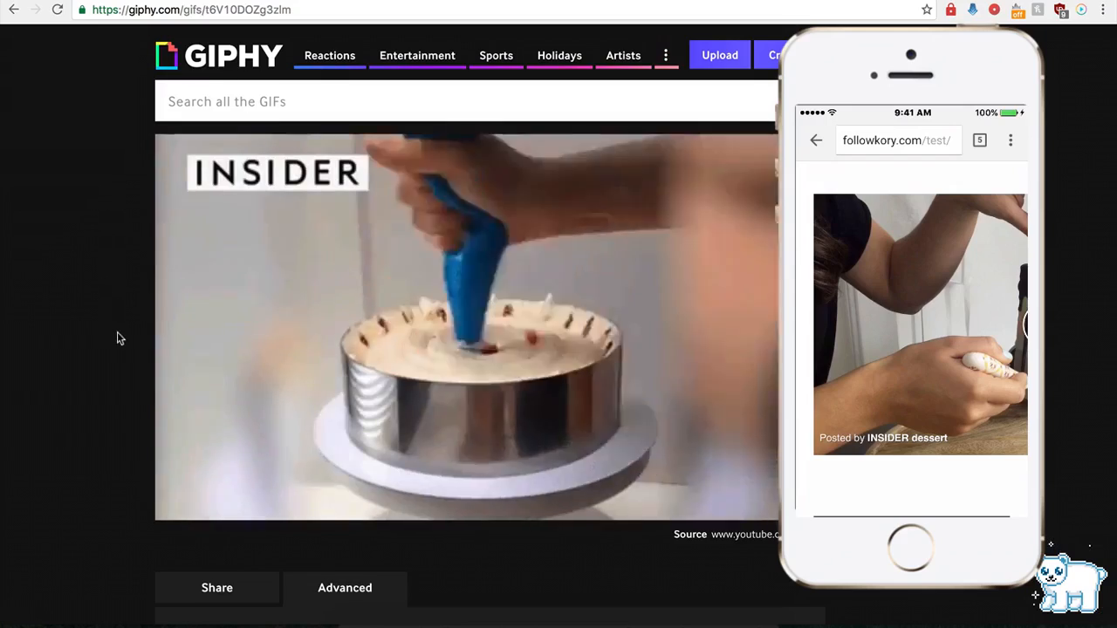
{"action": "scroll", "coordinate": [115, 354], "scroll_direction": "down", "scroll_amount": 1}
{"action": "scroll", "coordinate": [115, 354], "scroll_direction": "down", "scroll_amount": 1}
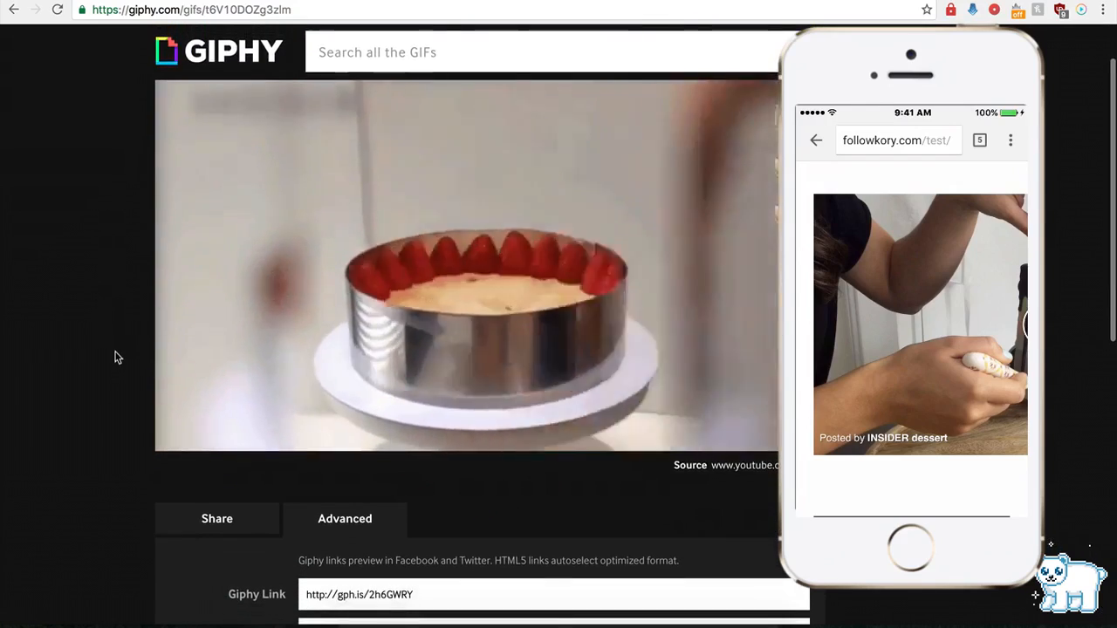
{"action": "mouse_move", "coordinate": [284, 306]}
{"action": "scroll", "coordinate": [257, 360], "scroll_direction": "down", "scroll_amount": 4}
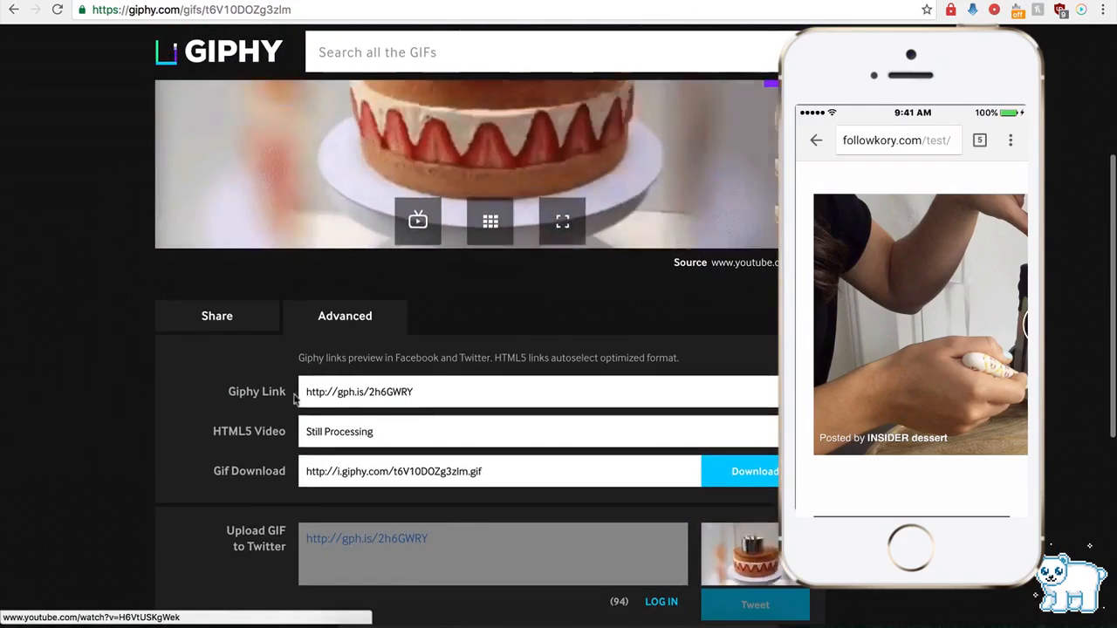
{"action": "left_click", "coordinate": [346, 395]}
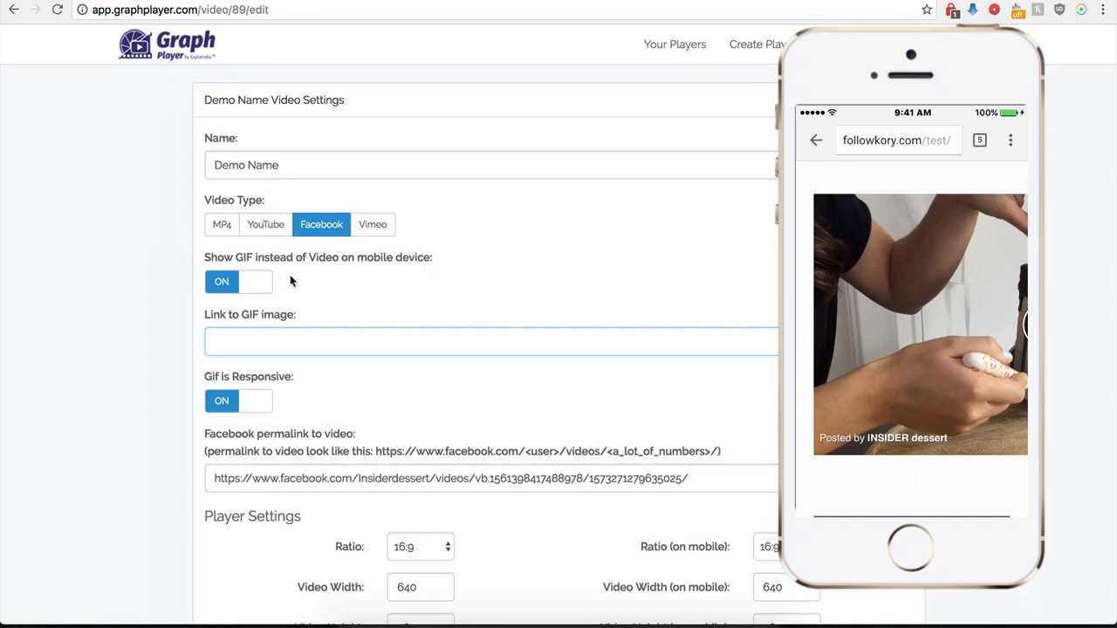
{"action": "type", "text": "http://gph.is/2h6GWRY"}
{"action": "scroll", "coordinate": [168, 434], "scroll_direction": "down", "scroll_amount": 4}
{"action": "scroll", "coordinate": [166, 427], "scroll_direction": "down", "scroll_amount": 5}
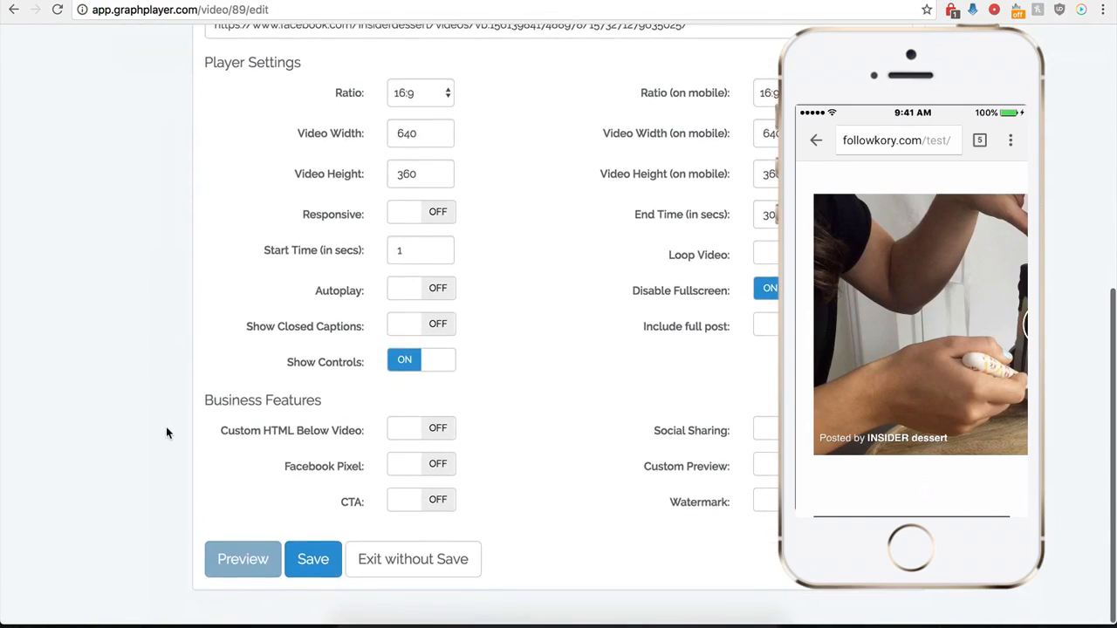
{"action": "left_click", "coordinate": [313, 576]}
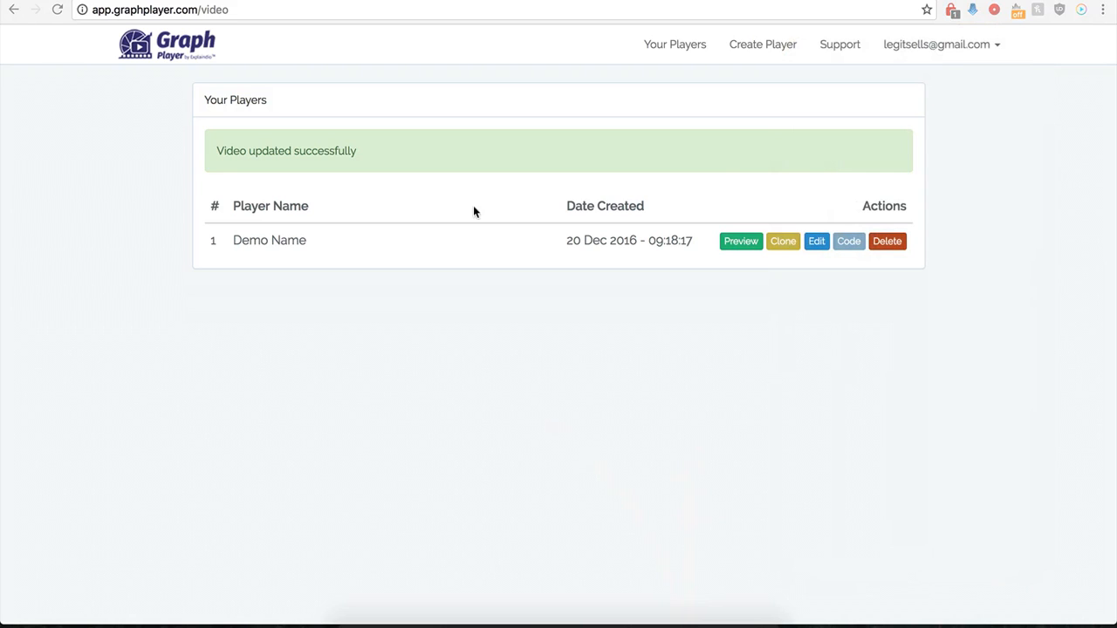
Reopen the Demo Name player for editing, turn on including the full Facebook post and save the player
{"action": "left_click", "coordinate": [813, 246]}
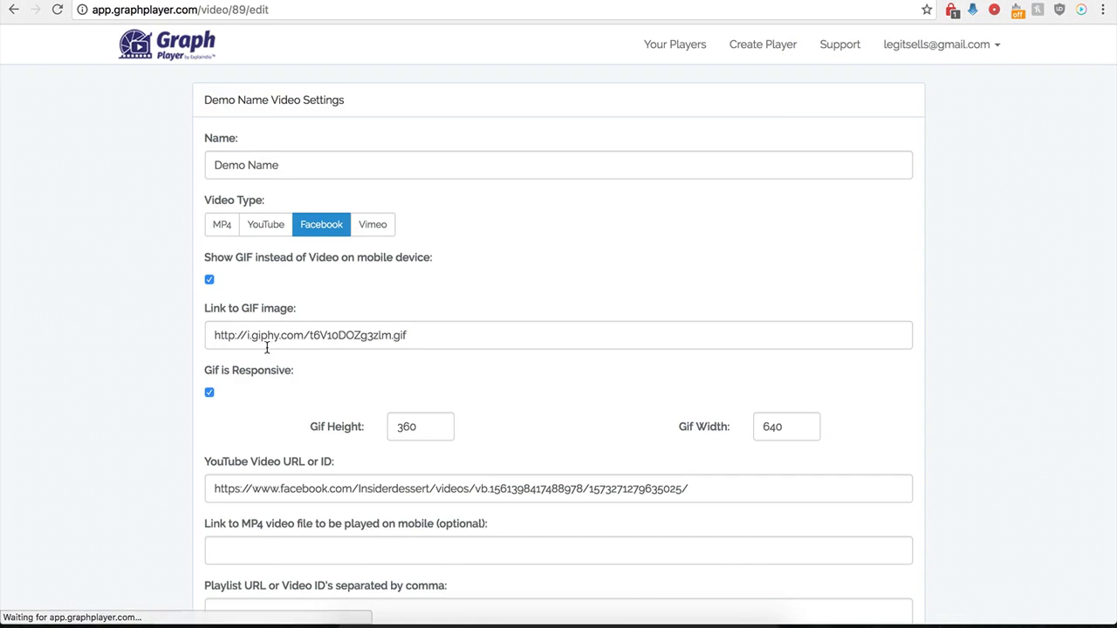
{"action": "scroll", "coordinate": [186, 422], "scroll_direction": "down", "scroll_amount": 2}
{"action": "scroll", "coordinate": [186, 422], "scroll_direction": "down", "scroll_amount": 5}
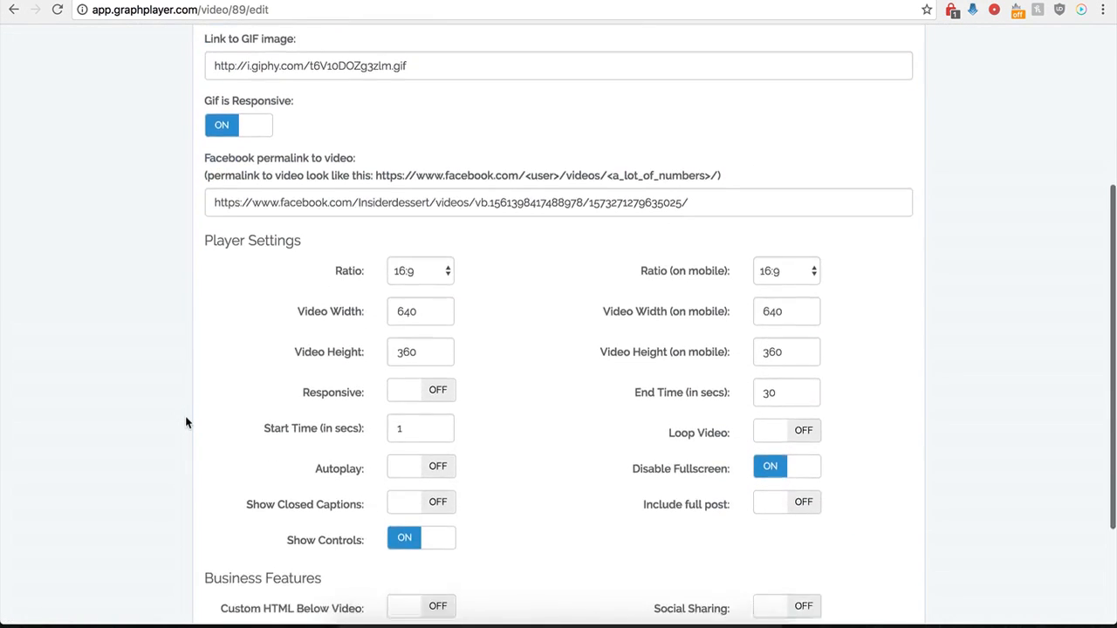
{"action": "scroll", "coordinate": [186, 422], "scroll_direction": "down", "scroll_amount": 1}
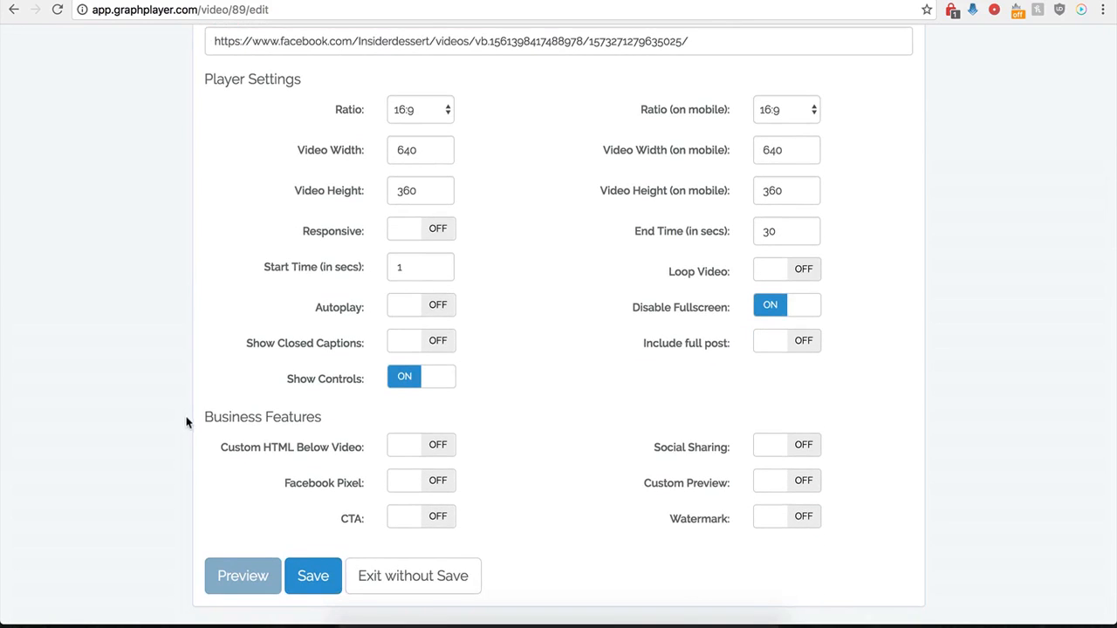
{"action": "left_click", "coordinate": [803, 346]}
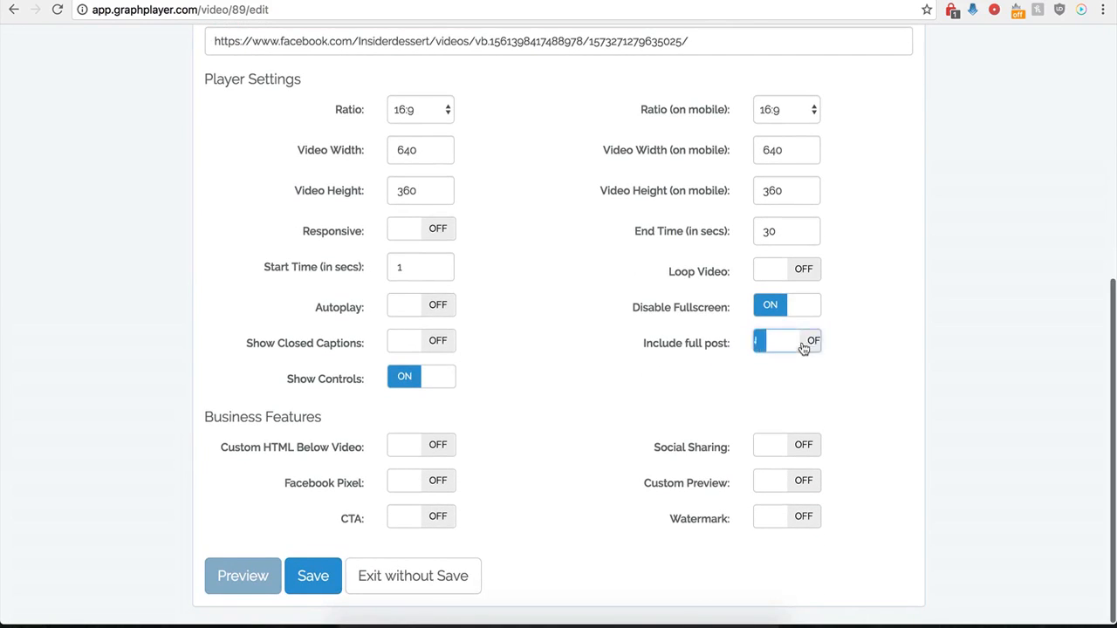
{"action": "left_click", "coordinate": [307, 578]}
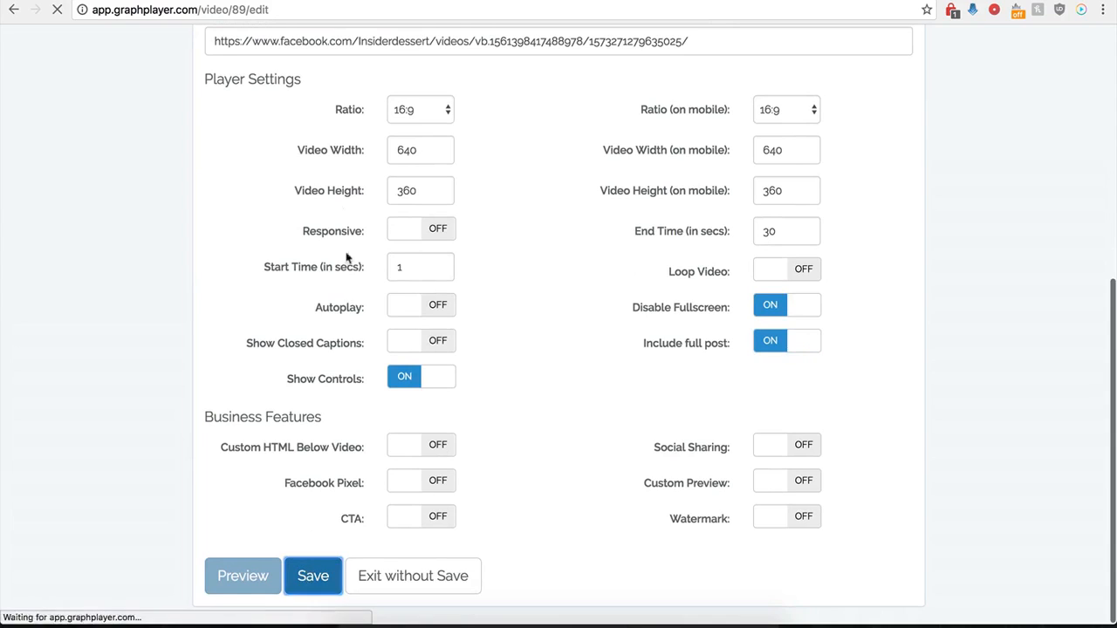
Switch to the Test page, reload it, open the embedded post's comments on Facebook and return to GraphPlayer
{"action": "left_click", "coordinate": [482, 0]}
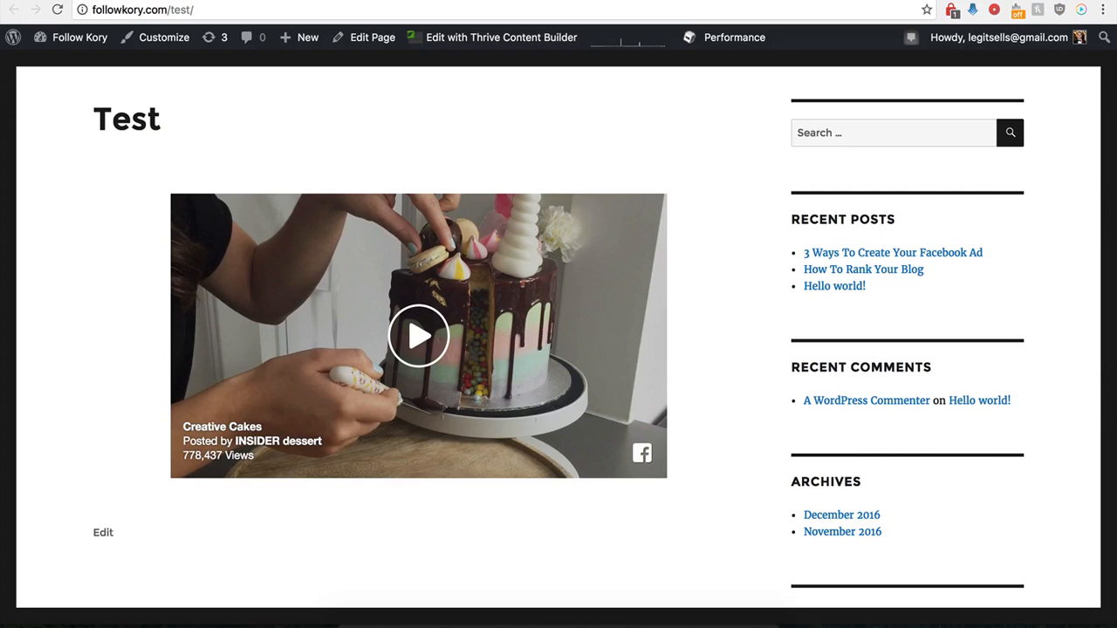
{"action": "left_click", "coordinate": [58, 10]}
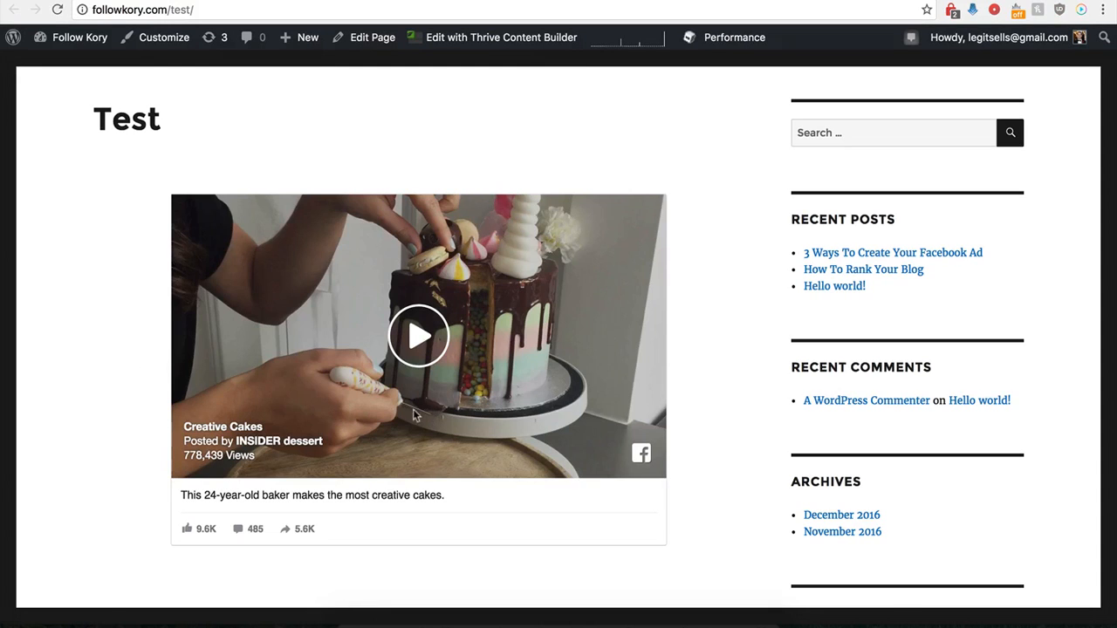
{"action": "scroll", "coordinate": [157, 513], "scroll_direction": "down", "scroll_amount": 1}
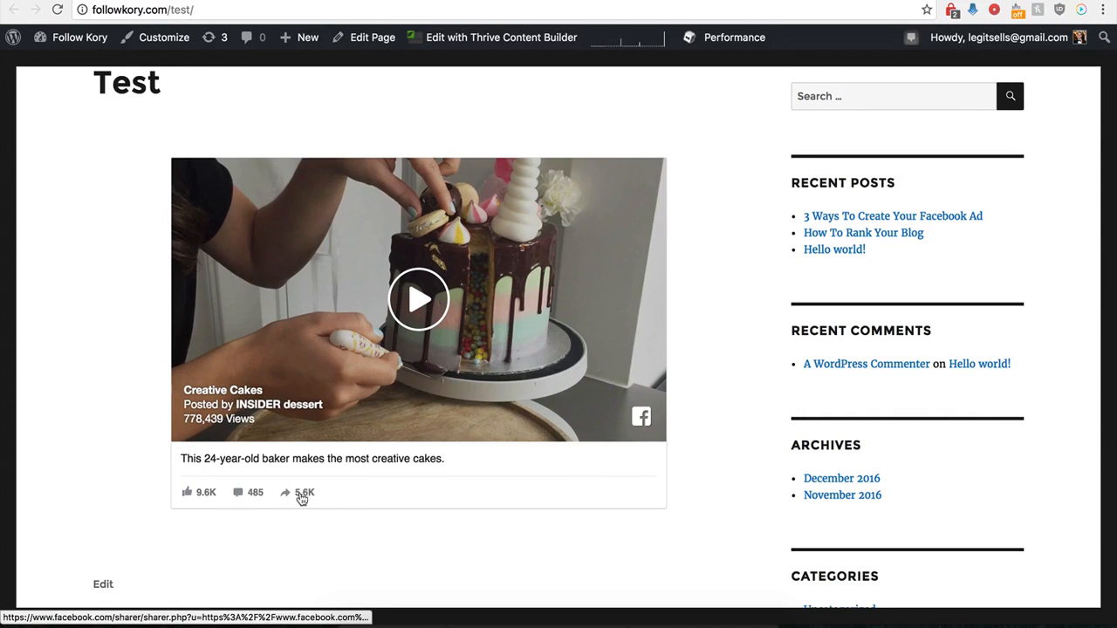
{"action": "left_click", "coordinate": [239, 495]}
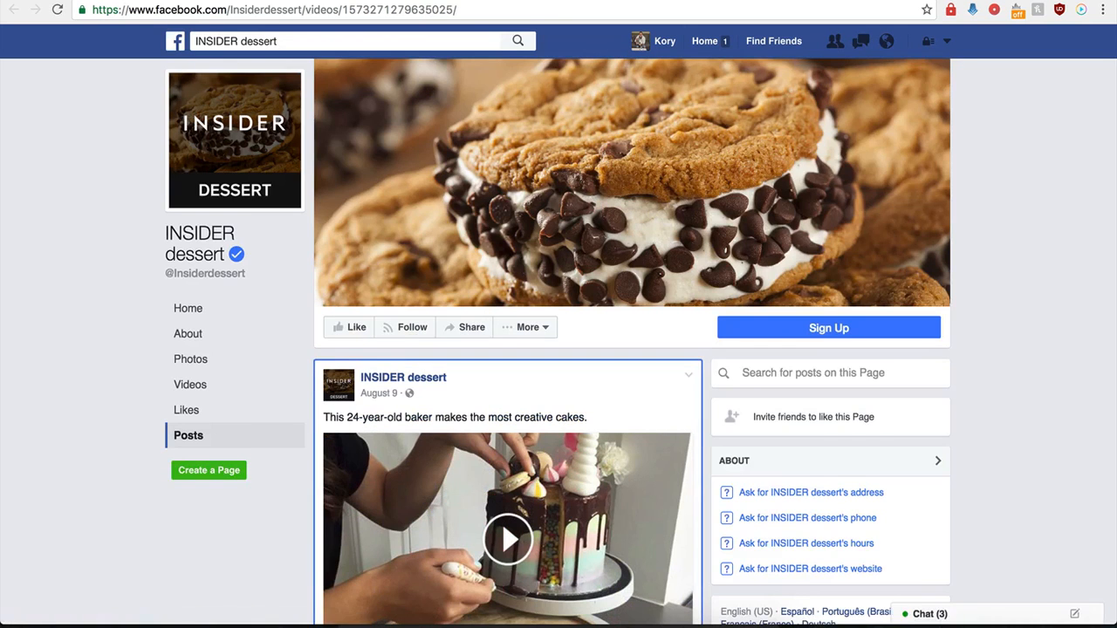
{"action": "key", "text": "super+w"}
{"action": "key", "text": "super+w"}
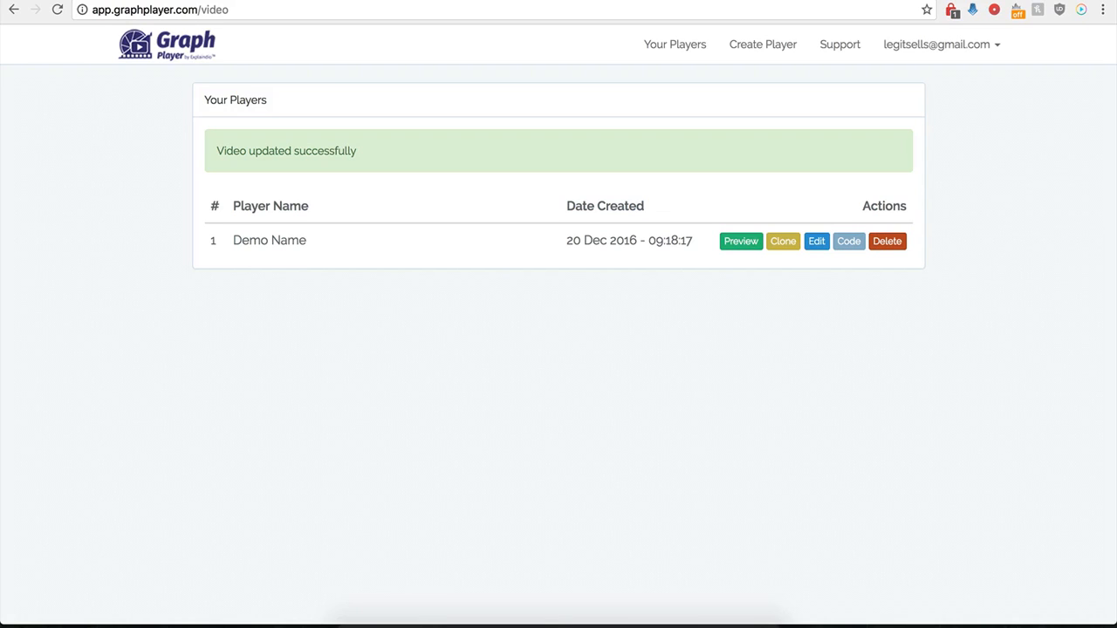
Reopen the Demo Name player for editing and turn on custom HTML below the video
{"action": "left_click", "coordinate": [818, 248]}
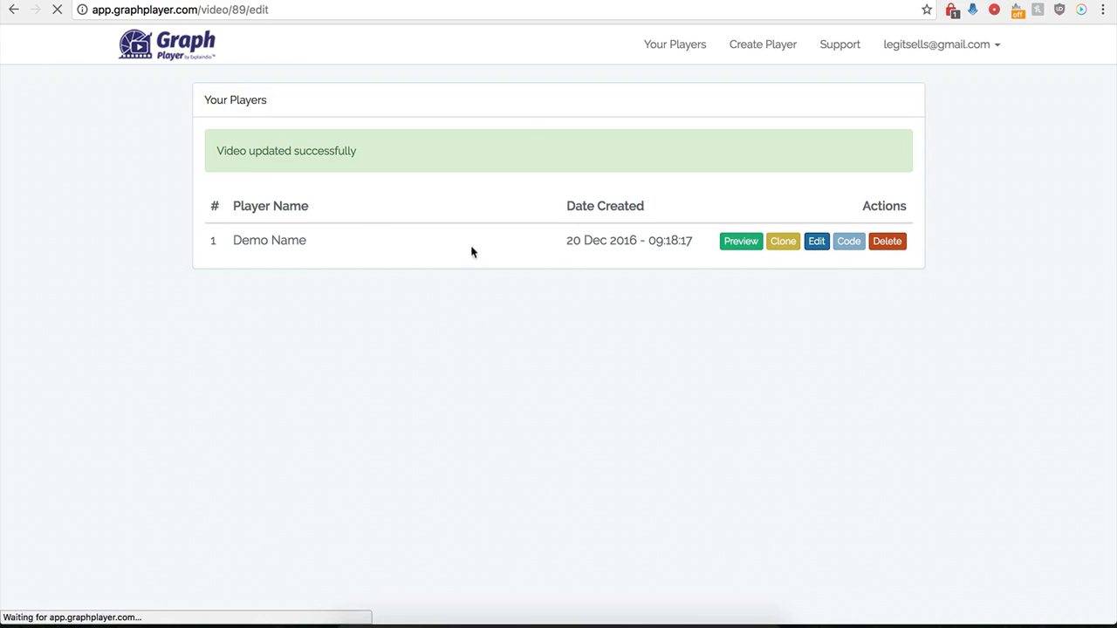
{"action": "scroll", "coordinate": [571, 485], "scroll_direction": "down", "scroll_amount": 8}
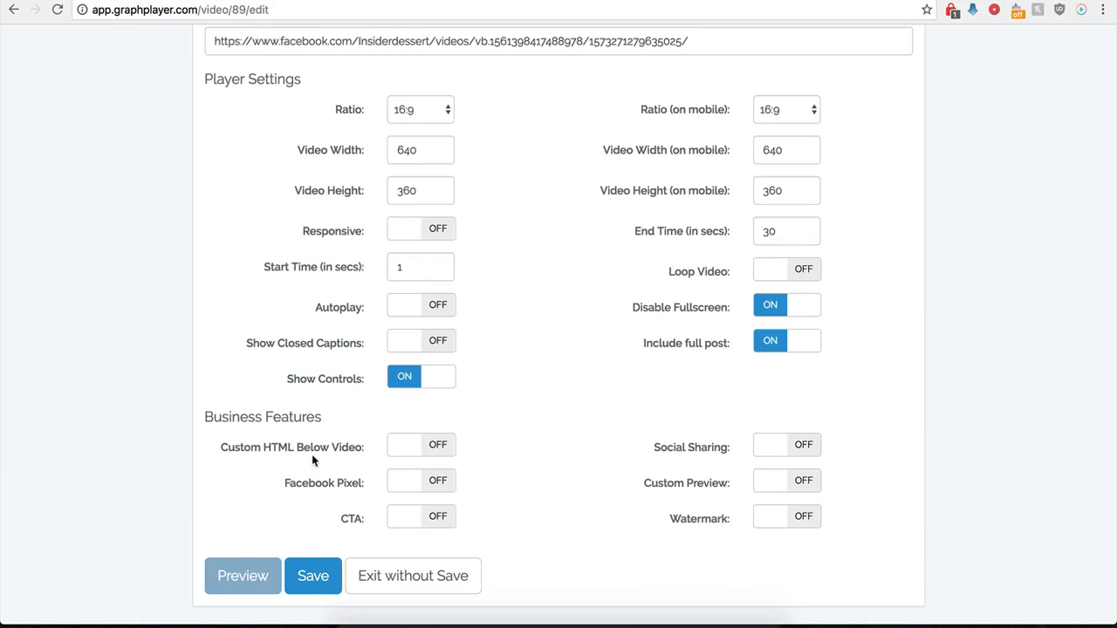
{"action": "left_click", "coordinate": [436, 445]}
{"action": "scroll", "coordinate": [476, 484], "scroll_direction": "down", "scroll_amount": 3}
{"action": "left_click", "coordinate": [411, 344]}
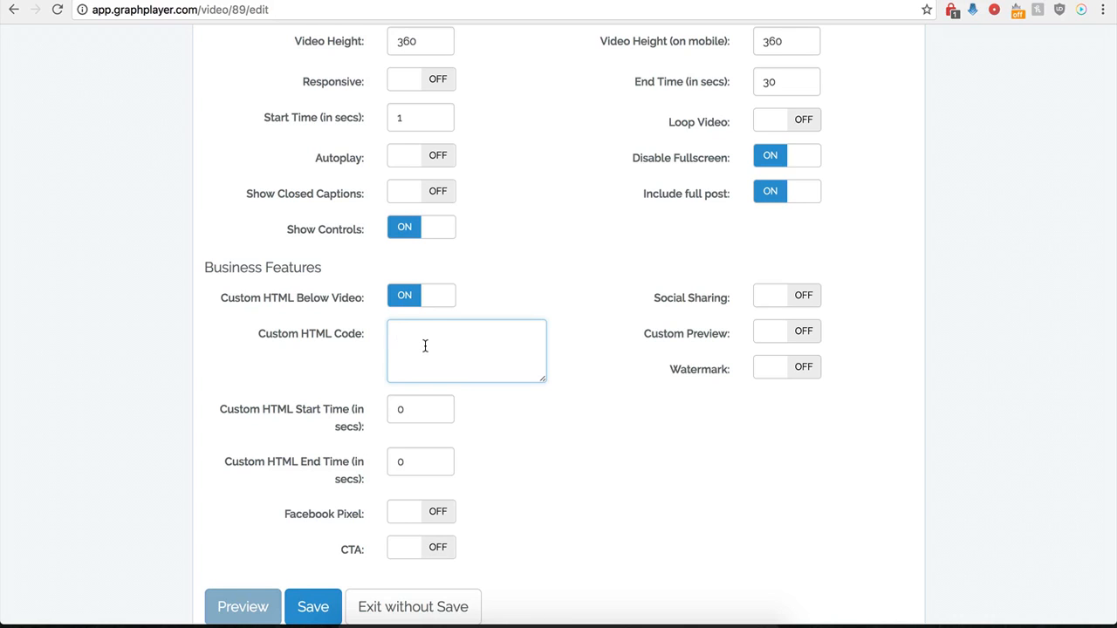
{"action": "left_click", "coordinate": [414, 414]}
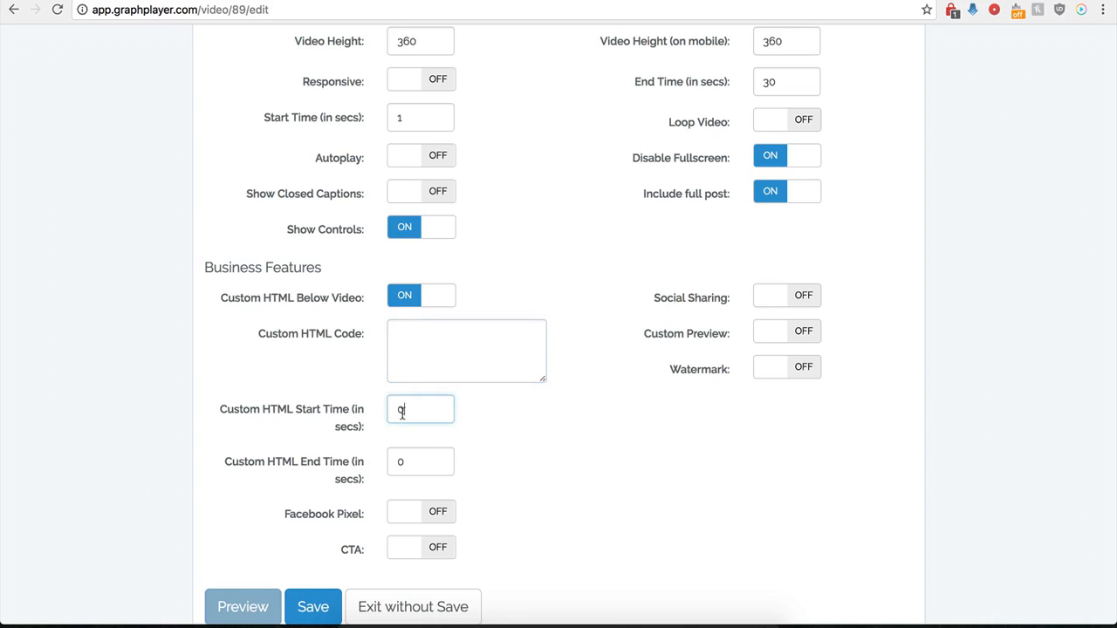
{"action": "double_click", "coordinate": [403, 412]}
{"action": "left_click", "coordinate": [418, 462]}
{"action": "left_click", "coordinate": [412, 418]}
{"action": "left_click", "coordinate": [434, 347]}
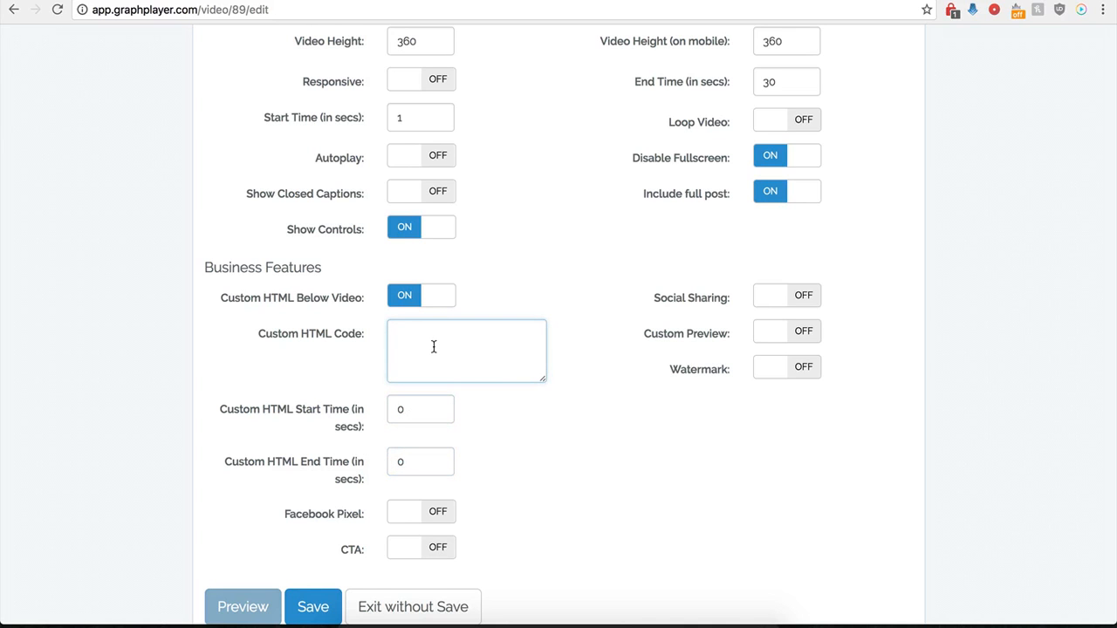
Set the custom HTML start time to 120 seconds
{"action": "scroll", "coordinate": [434, 347], "scroll_direction": "up", "scroll_amount": 2}
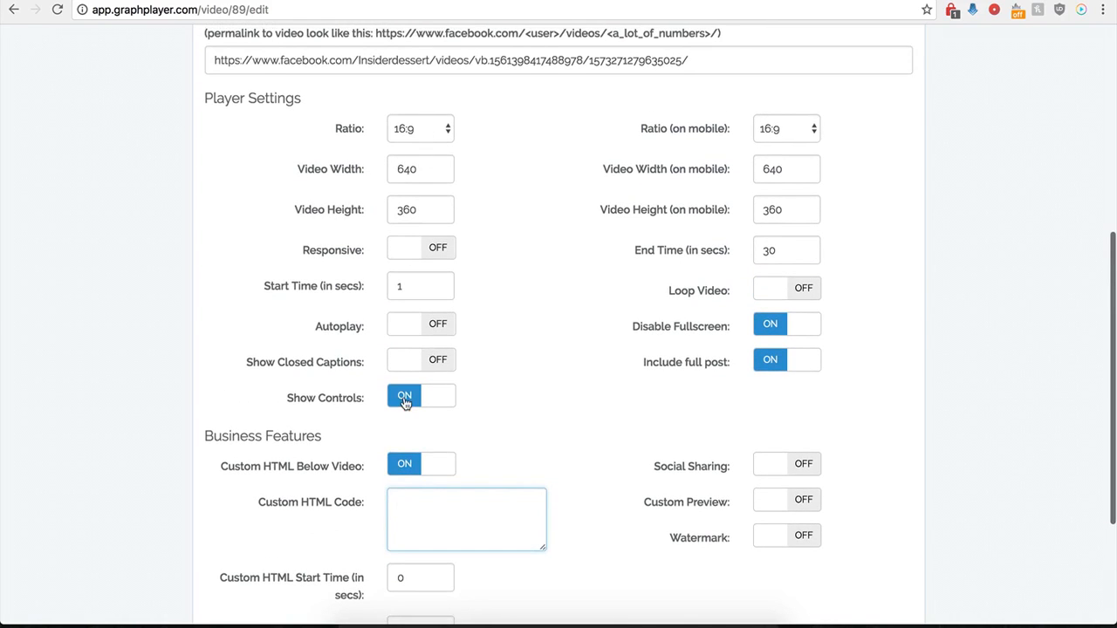
{"action": "scroll", "coordinate": [404, 397], "scroll_direction": "down", "scroll_amount": 1}
{"action": "scroll", "coordinate": [424, 403], "scroll_direction": "down", "scroll_amount": 1}
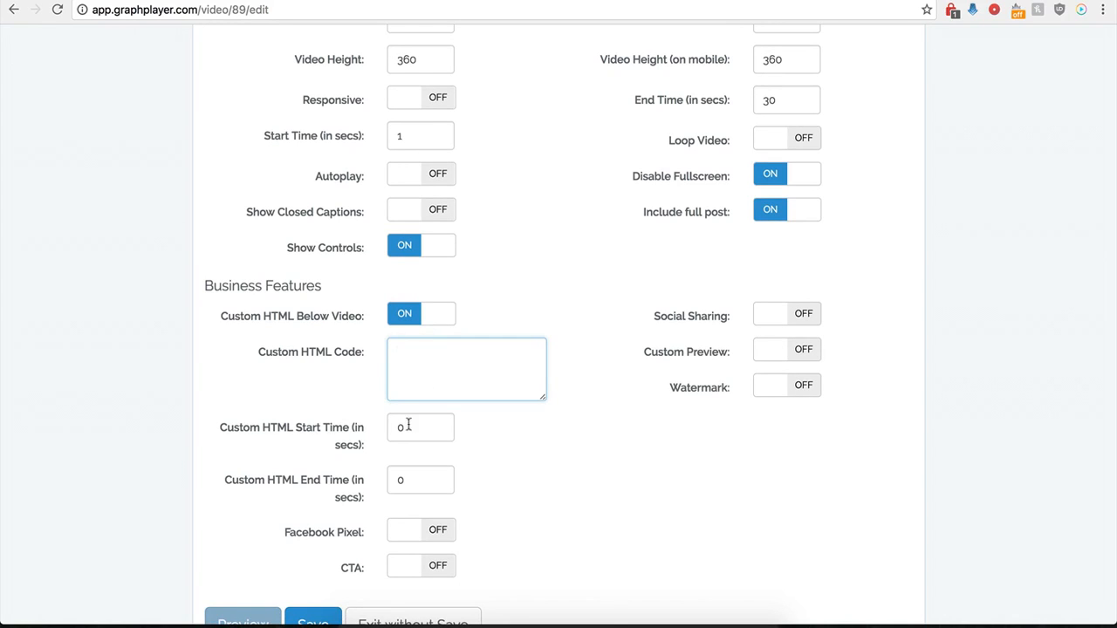
{"action": "left_click_drag", "start_coordinate": [429, 427], "coordinate": [390, 428]}
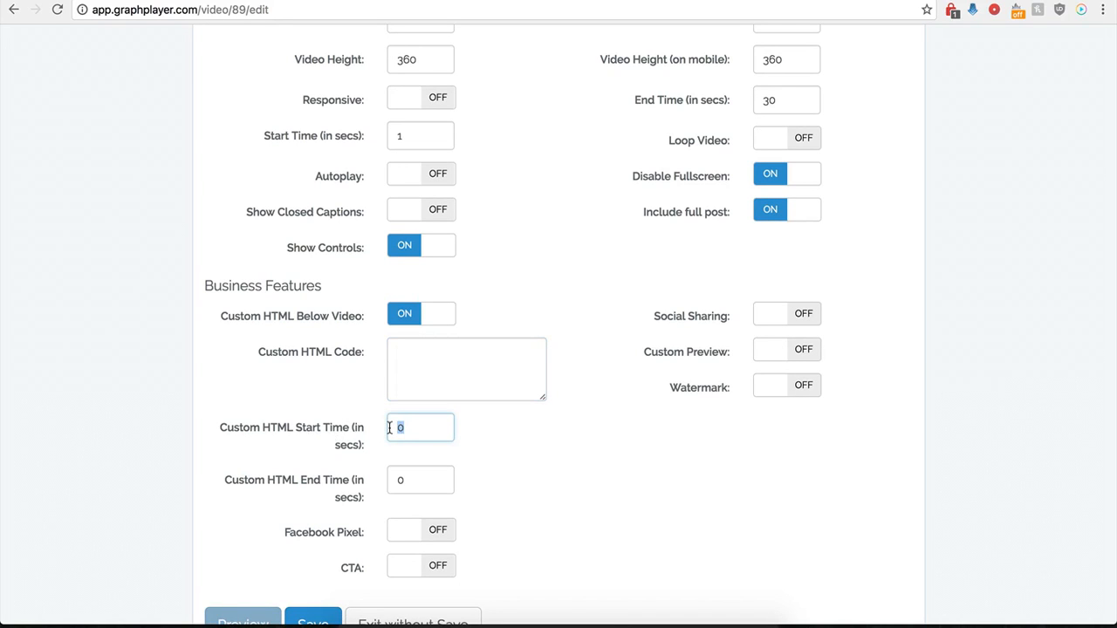
{"action": "type", "text": "12"}
{"action": "left_click", "coordinate": [415, 359]}
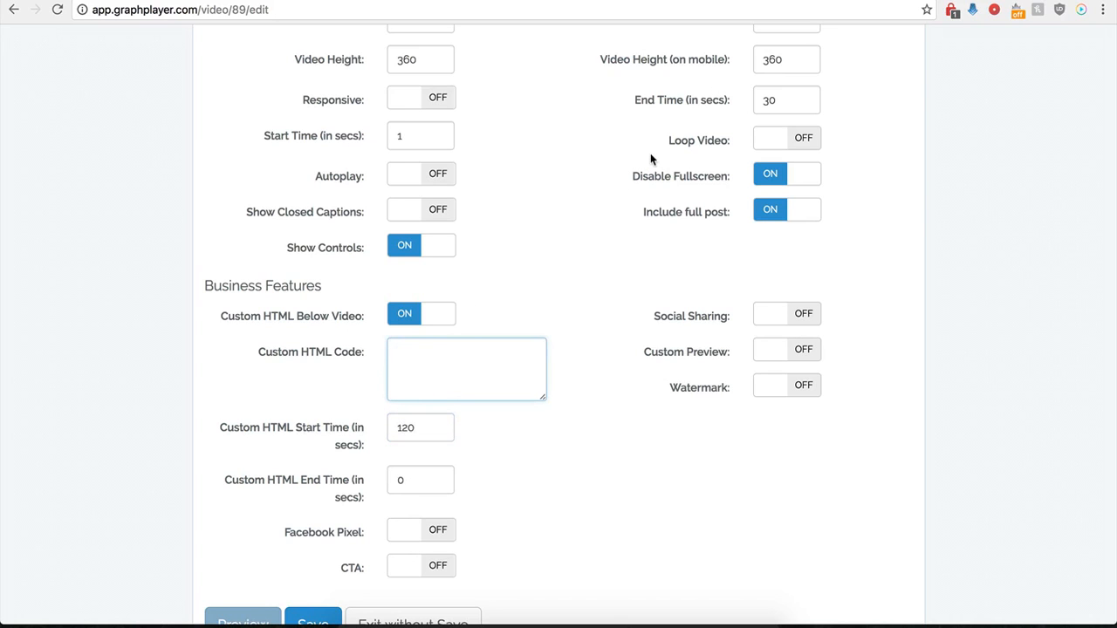
{"action": "scroll", "coordinate": [494, 362], "scroll_direction": "down", "scroll_amount": 1}
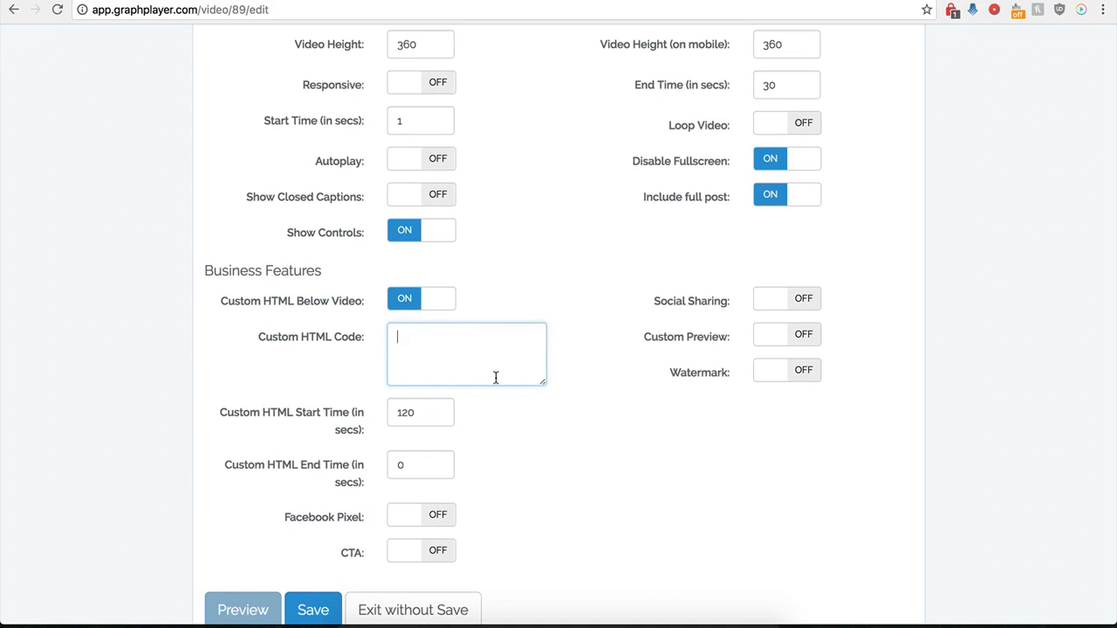
{"action": "type", "text": "<center><img src=\"http://kompozer-tutorial.com/BootGifts/Buttons/Buy%20Now%20Buttons/buy-now-button-16.png\"></center>"}
{"action": "left_click_drag", "start_coordinate": [543, 382], "coordinate": [581, 436]}
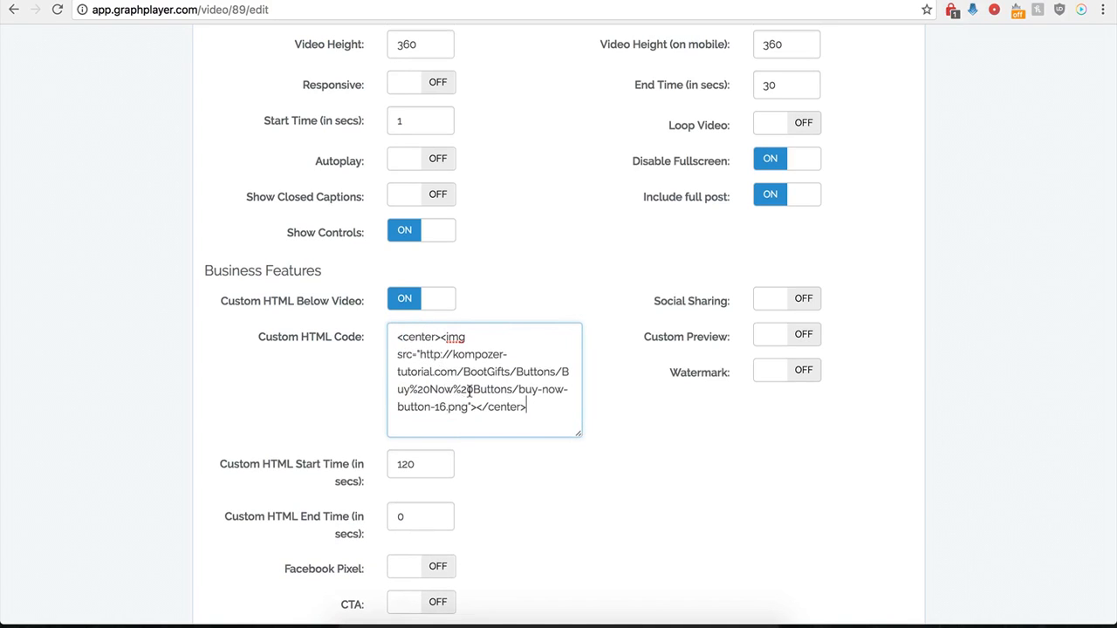
{"action": "left_click", "coordinate": [424, 443]}
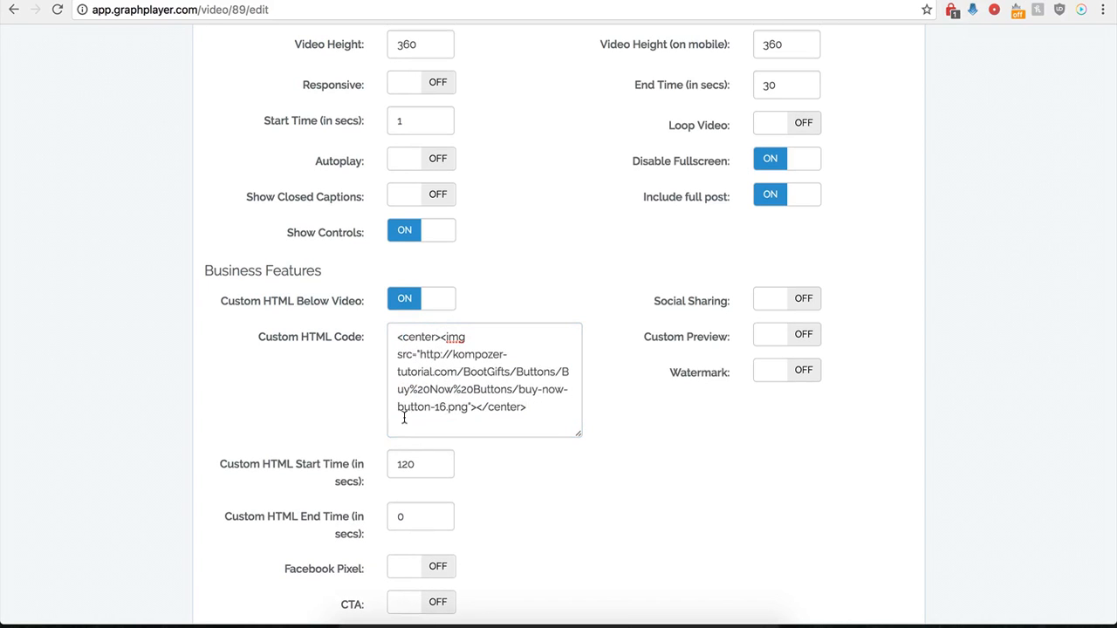
Set the custom HTML start time to 0 seconds and save the player
{"action": "left_click_drag", "start_coordinate": [416, 465], "coordinate": [389, 465]}
{"action": "type", "text": "0"}
{"action": "left_click", "coordinate": [522, 523]}
{"action": "left_click", "coordinate": [313, 576]}
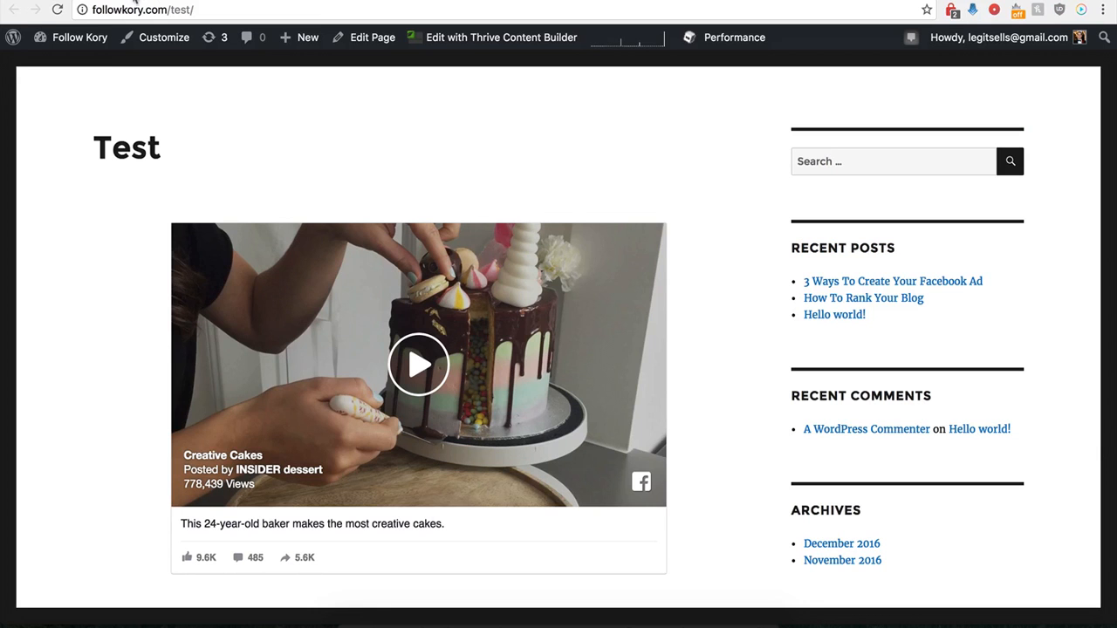
Reload the Test page and examine the embedded Facebook video and the area below it
{"action": "left_click", "coordinate": [57, 8]}
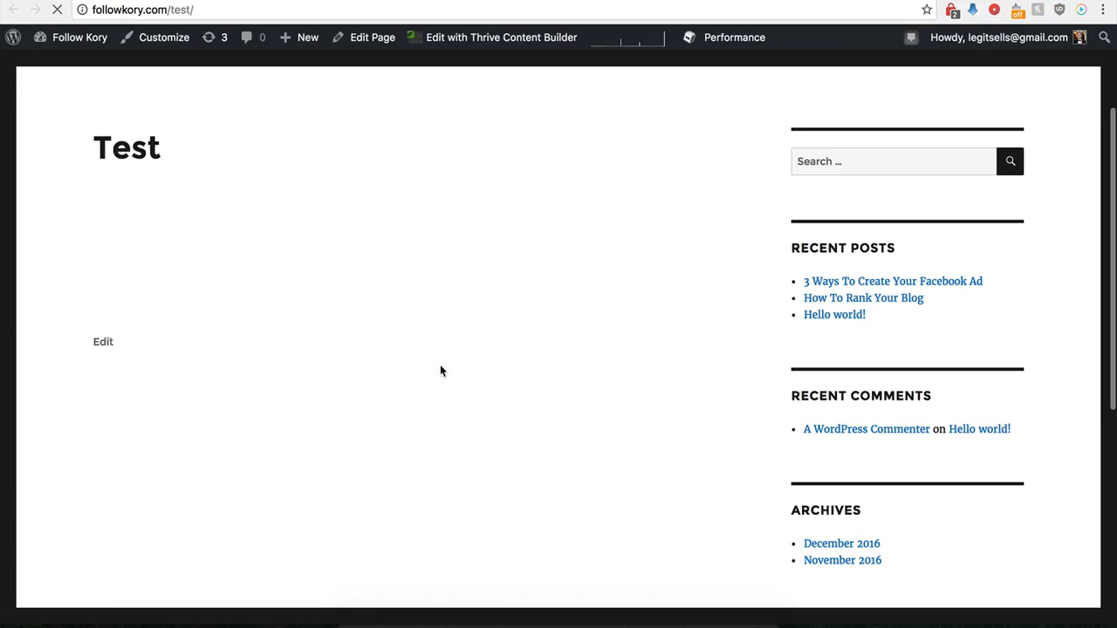
{"action": "scroll", "coordinate": [399, 392], "scroll_direction": "down", "scroll_amount": 2}
{"action": "scroll", "coordinate": [399, 393], "scroll_direction": "down", "scroll_amount": 4}
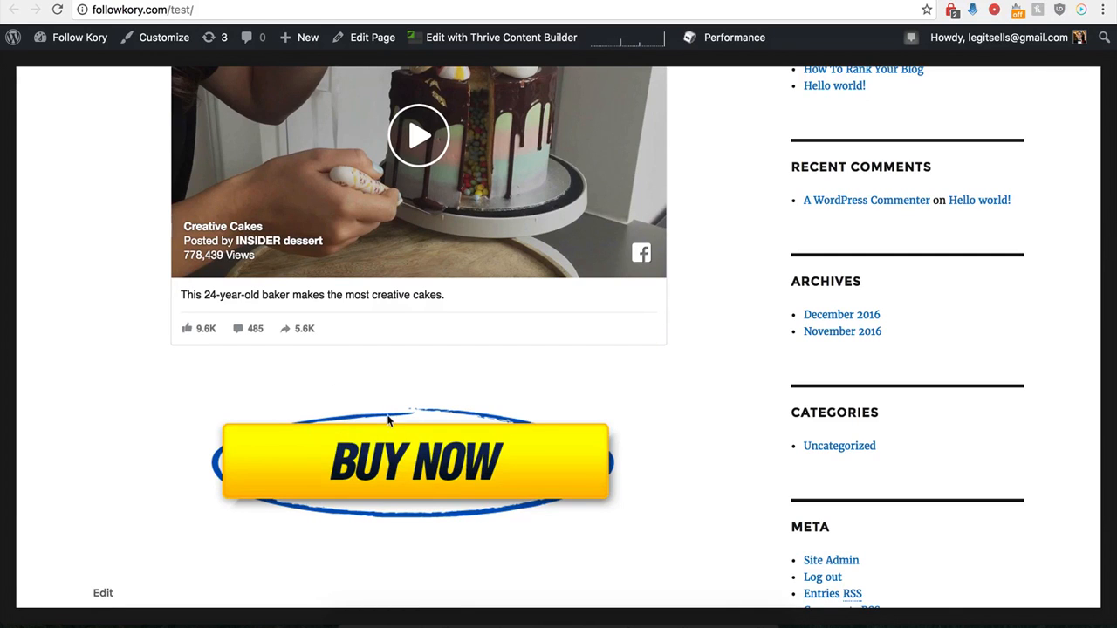
{"action": "scroll", "coordinate": [388, 417], "scroll_direction": "up", "scroll_amount": 2}
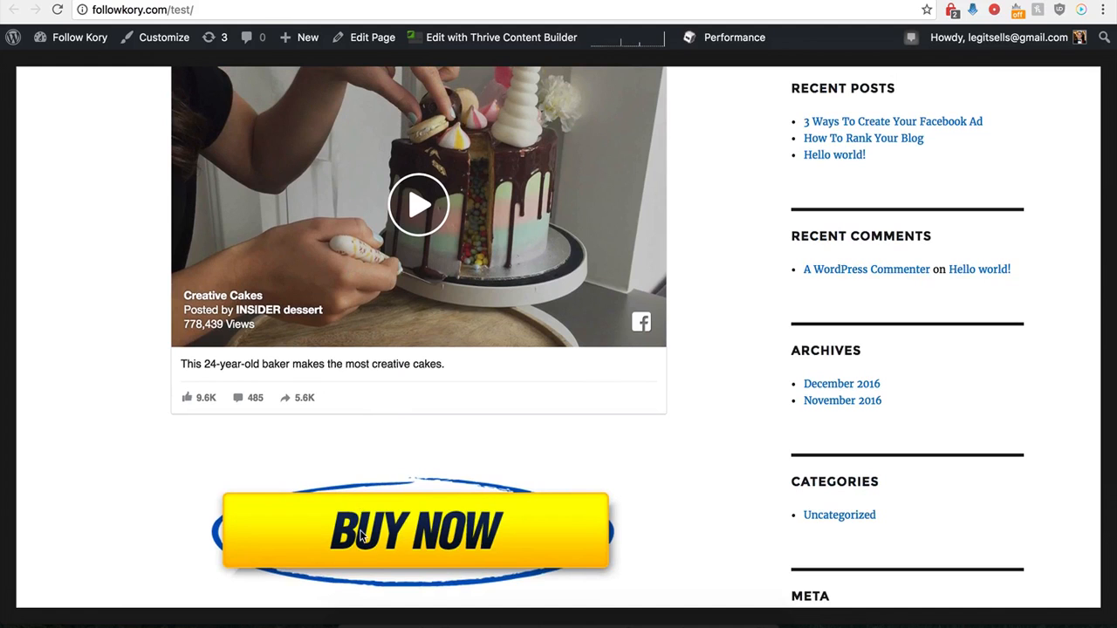
{"action": "scroll", "coordinate": [379, 490], "scroll_direction": "up", "scroll_amount": 2}
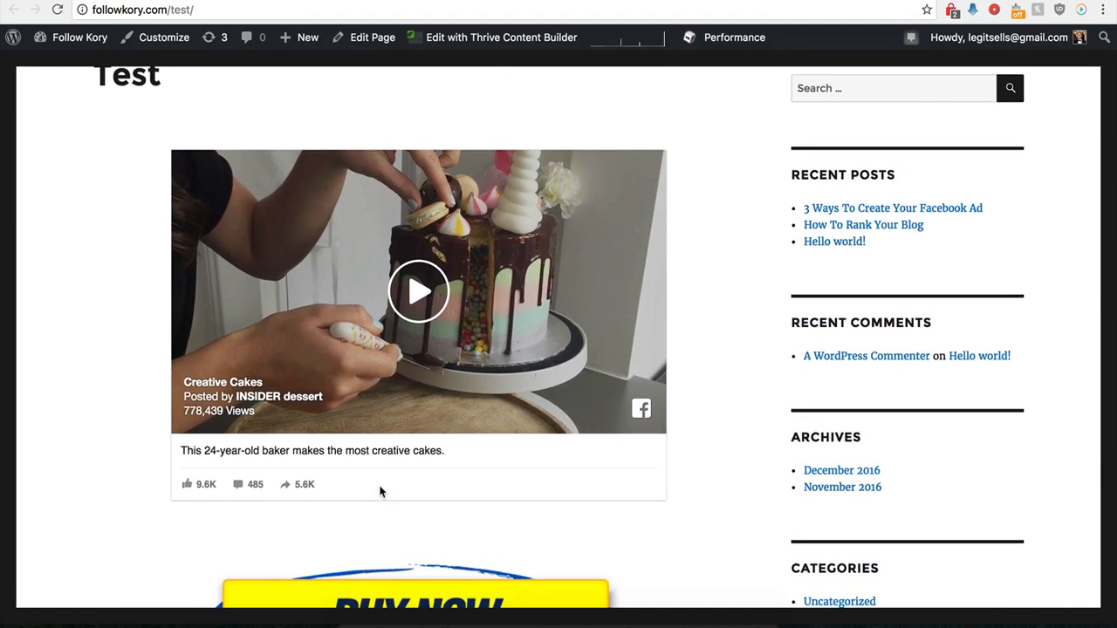
Reopen the Demo Name player's settings in GraphPlayer and turn off Custom HTML Below Video
{"action": "scroll", "coordinate": [381, 492], "scroll_direction": "down", "scroll_amount": 1}
{"action": "scroll", "coordinate": [381, 491], "scroll_direction": "up", "scroll_amount": 3}
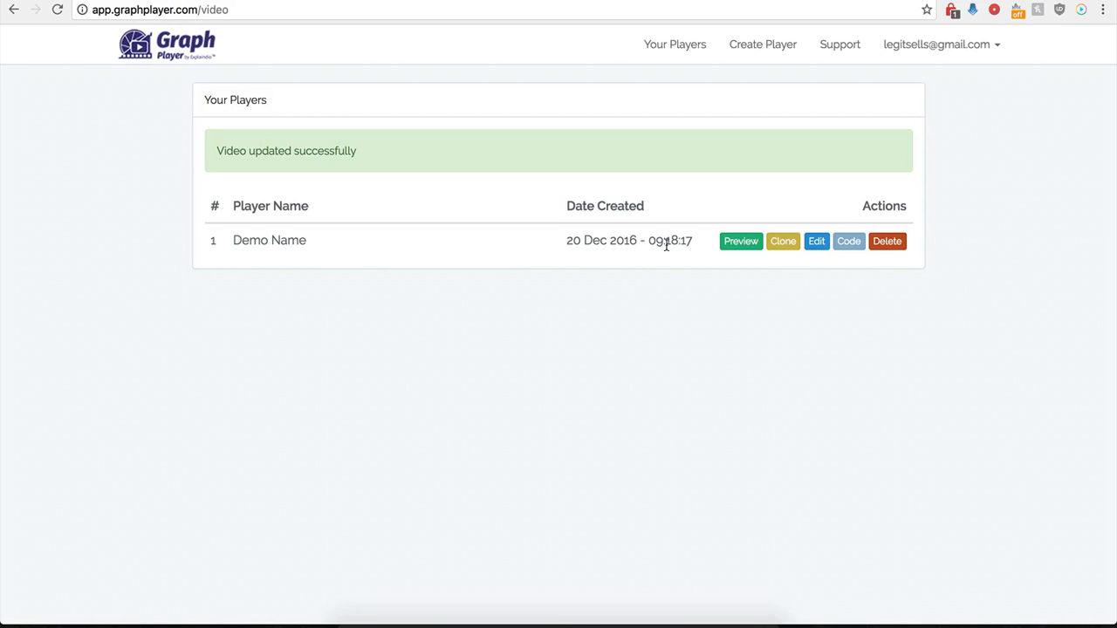
{"action": "left_click", "coordinate": [812, 245]}
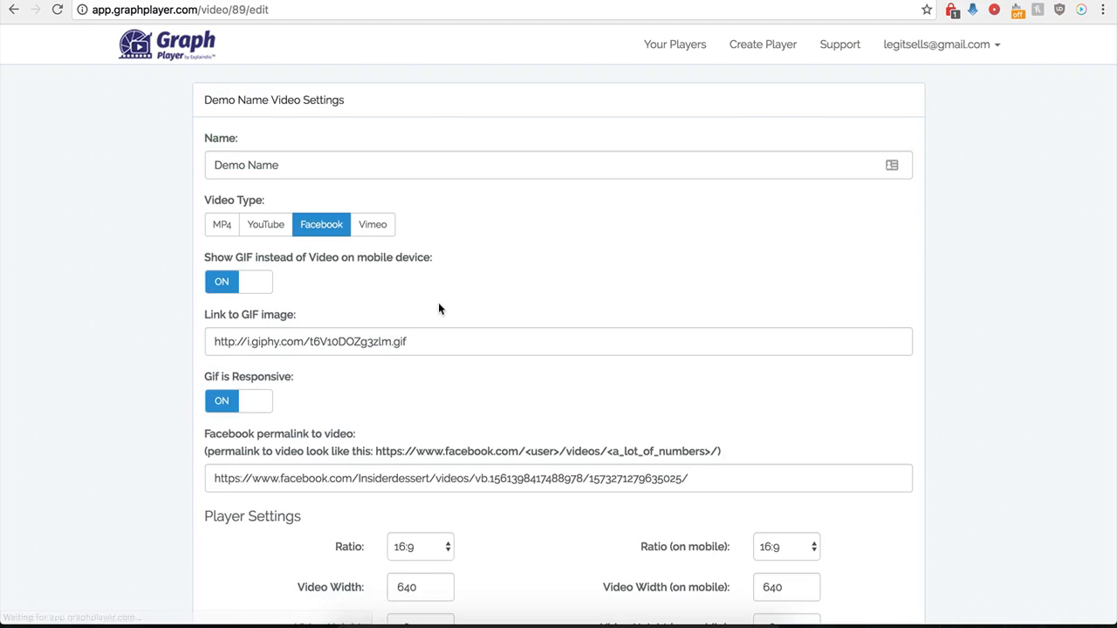
{"action": "scroll", "coordinate": [197, 469], "scroll_direction": "down", "scroll_amount": 6}
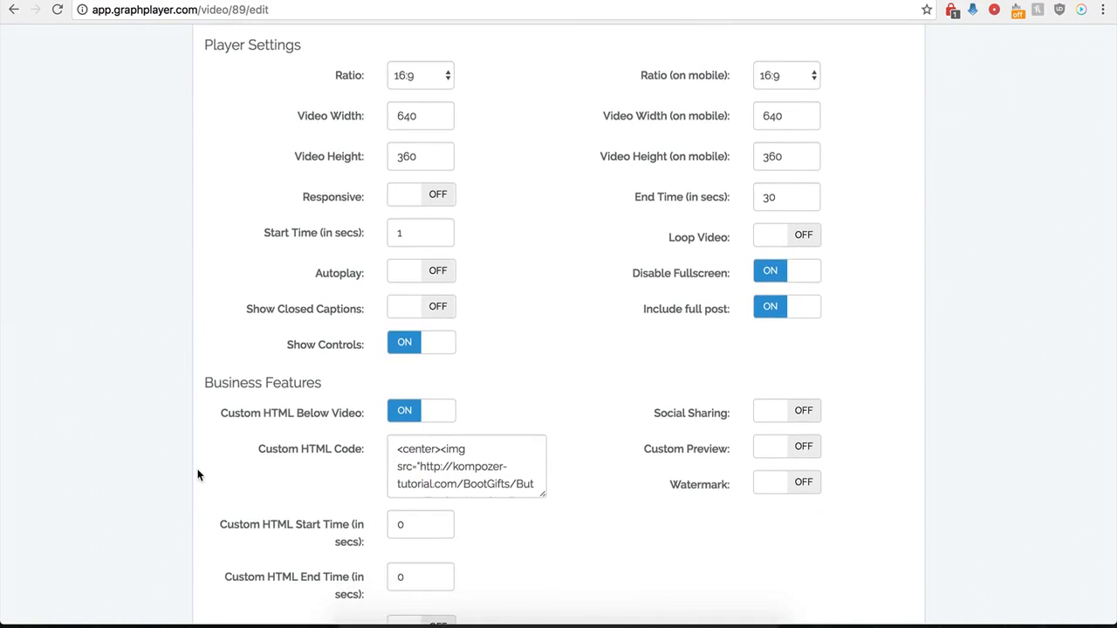
{"action": "scroll", "coordinate": [200, 461], "scroll_direction": "down", "scroll_amount": 1}
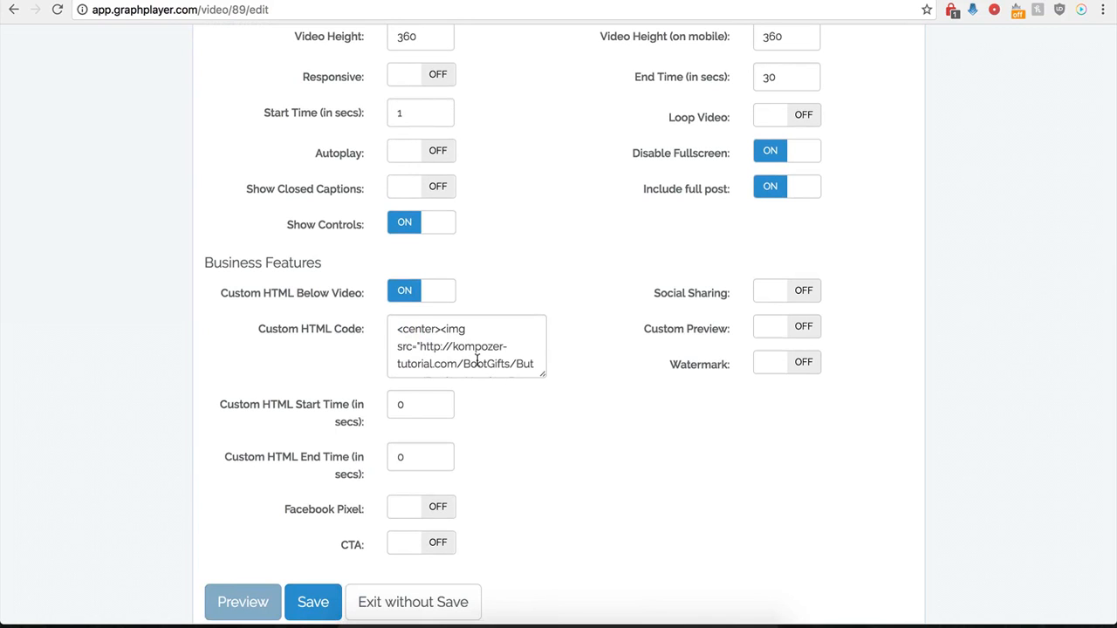
{"action": "left_click", "coordinate": [397, 291]}
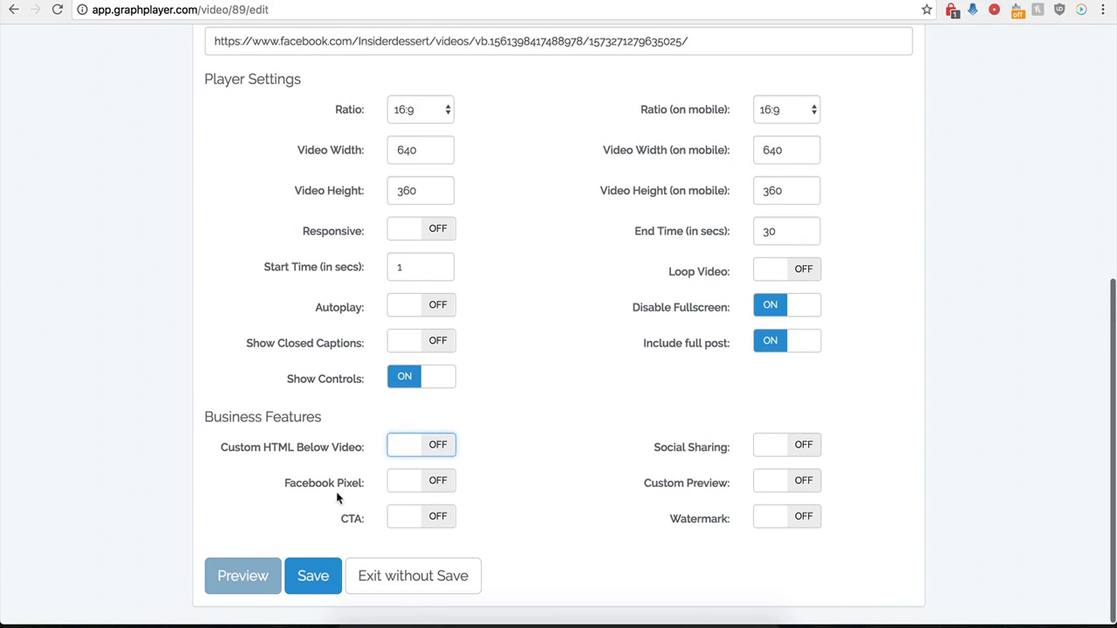
Enable Facebook Pixel to look at its code and timing settings, and turn it off again
{"action": "left_click", "coordinate": [441, 489]}
{"action": "scroll", "coordinate": [384, 502], "scroll_direction": "down", "scroll_amount": 2}
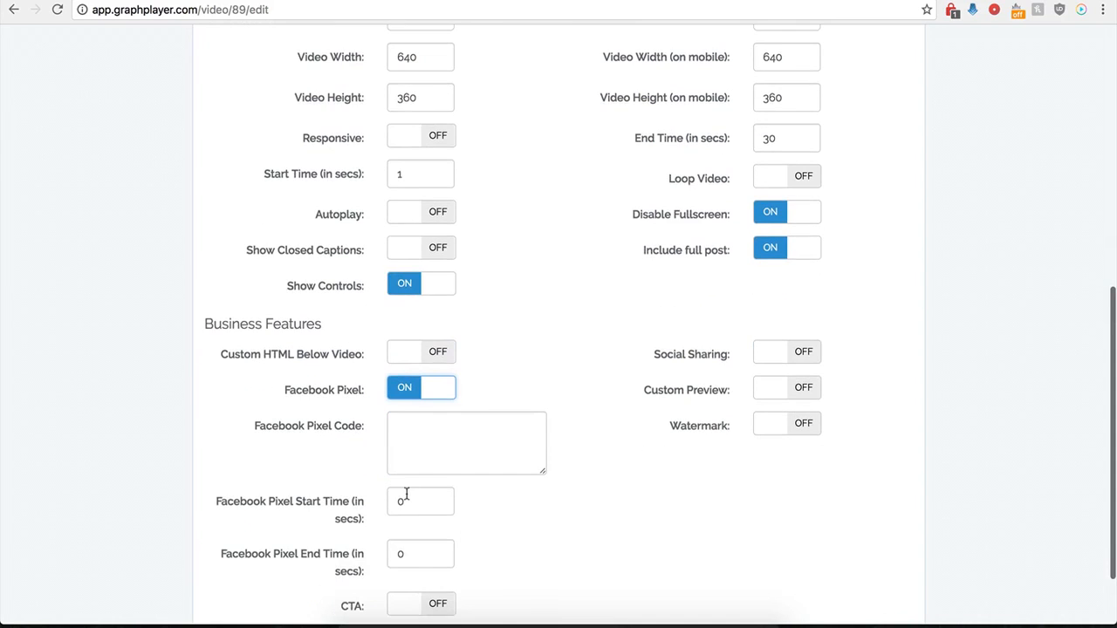
{"action": "left_click", "coordinate": [436, 404]}
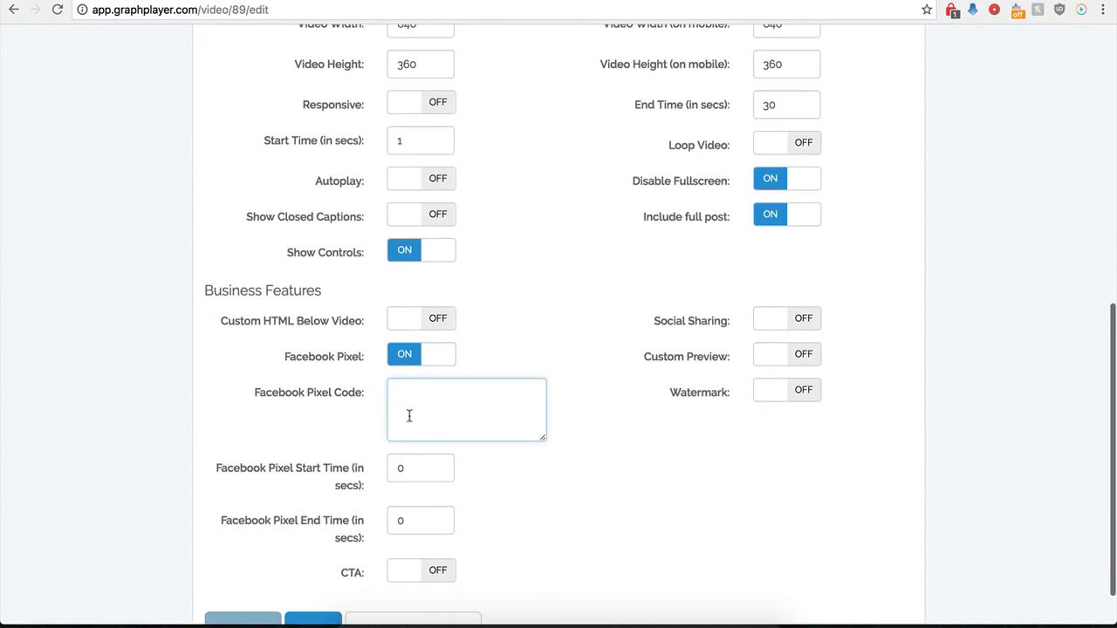
{"action": "left_click", "coordinate": [403, 356]}
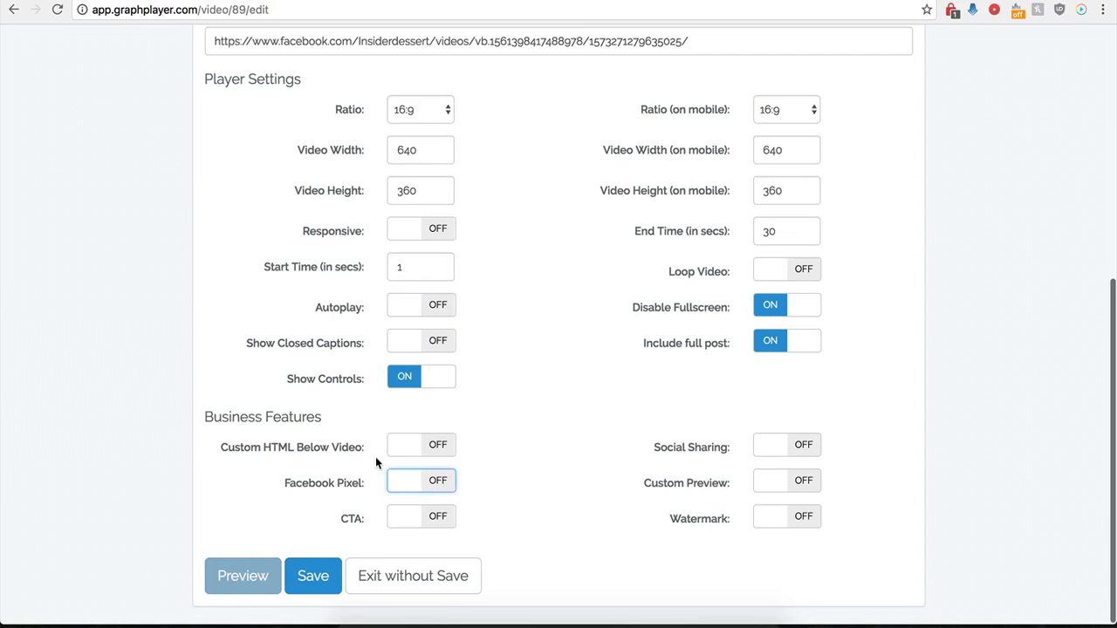
Turn on the CTA and paste the Buy Now button's kompozer-tutorial.com address as the CTA image URL
{"action": "left_click", "coordinate": [440, 520]}
{"action": "scroll", "coordinate": [504, 549], "scroll_direction": "down", "scroll_amount": 4}
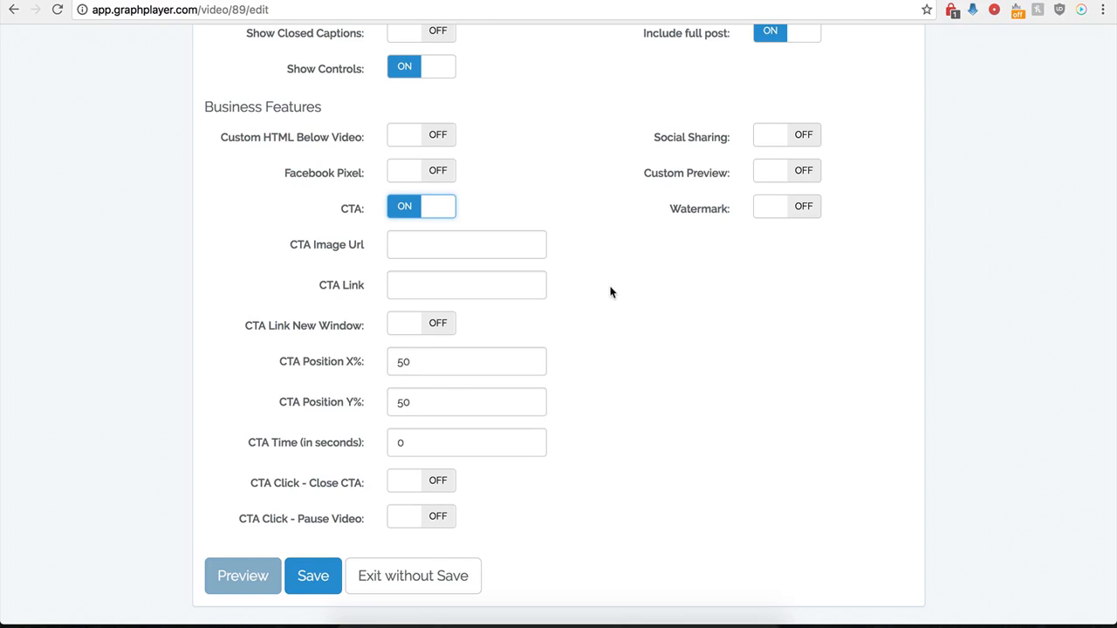
{"action": "left_click", "coordinate": [473, 245]}
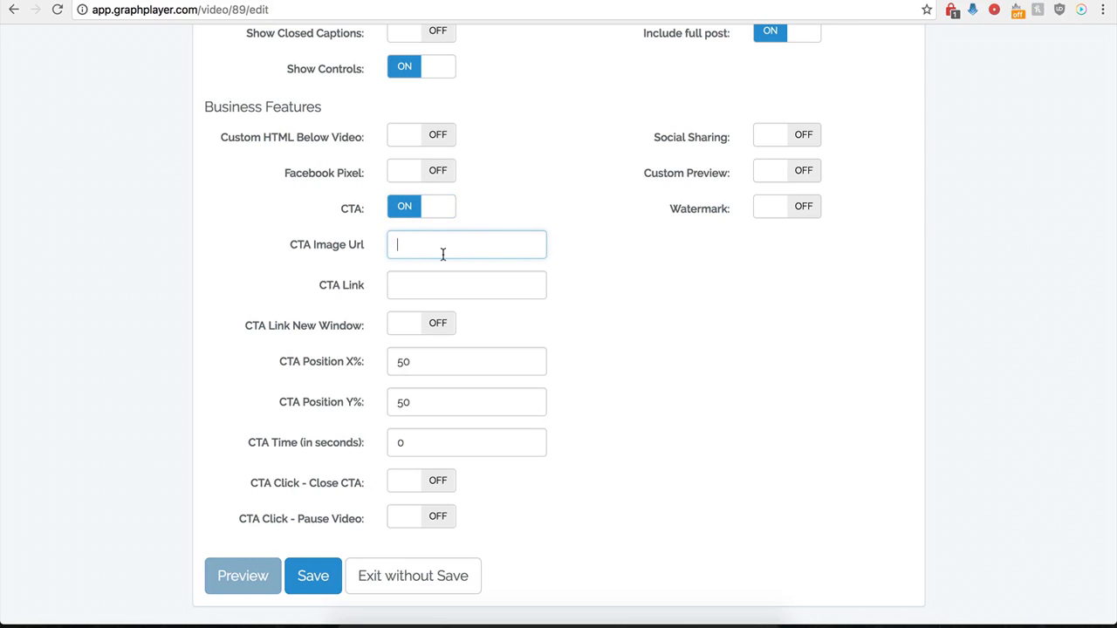
{"action": "key", "text": "super+v"}
{"action": "left_click", "coordinate": [408, 288]}
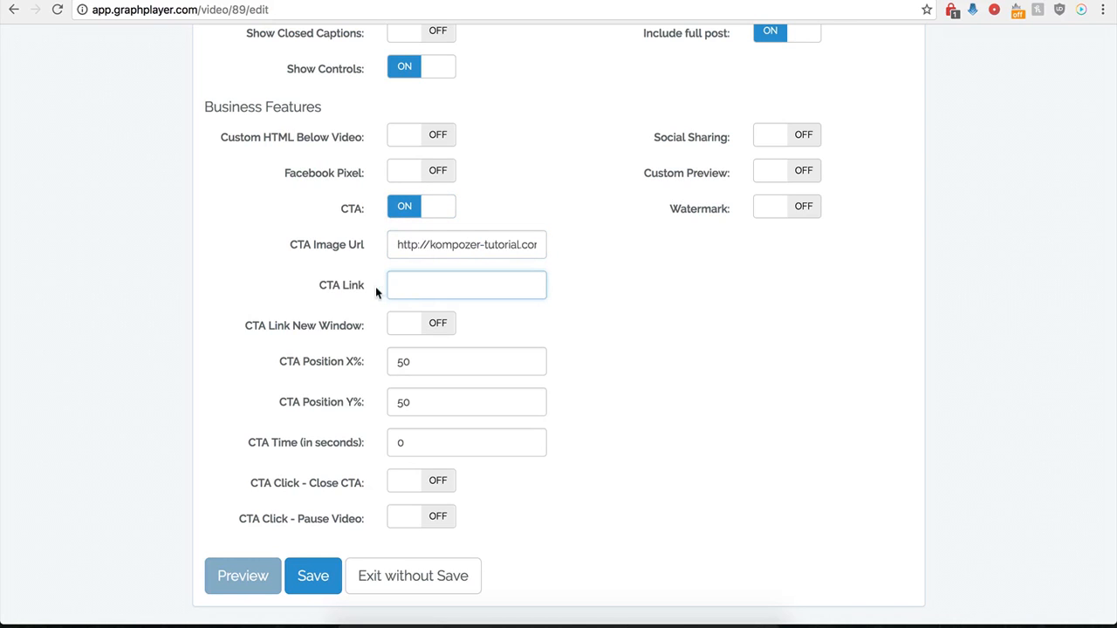
{"action": "left_click", "coordinate": [414, 287]}
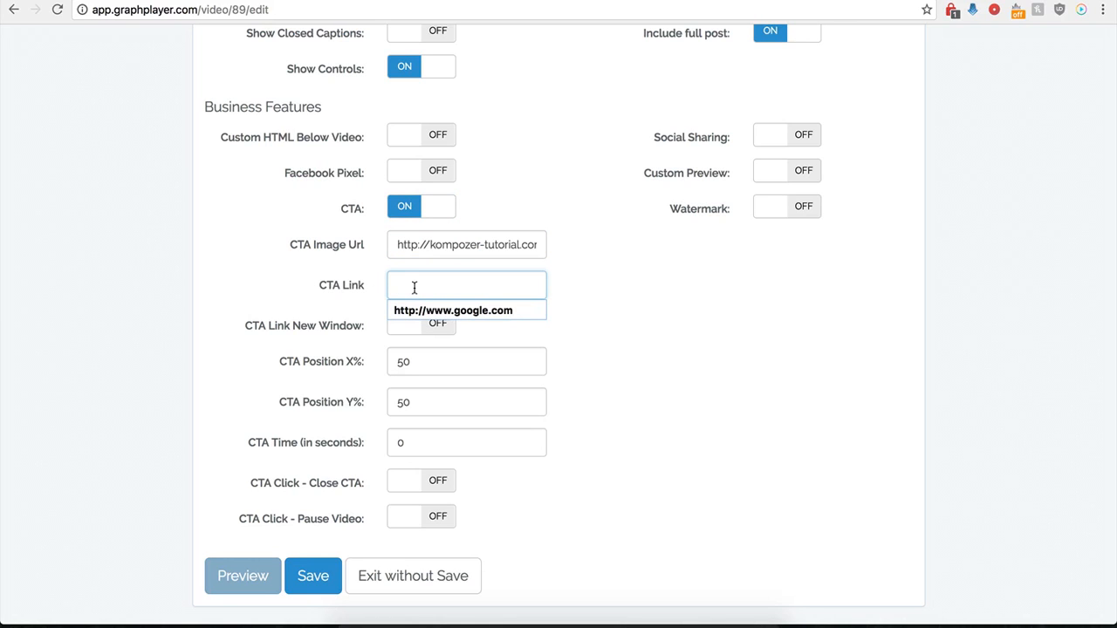
{"action": "left_click", "coordinate": [424, 311]}
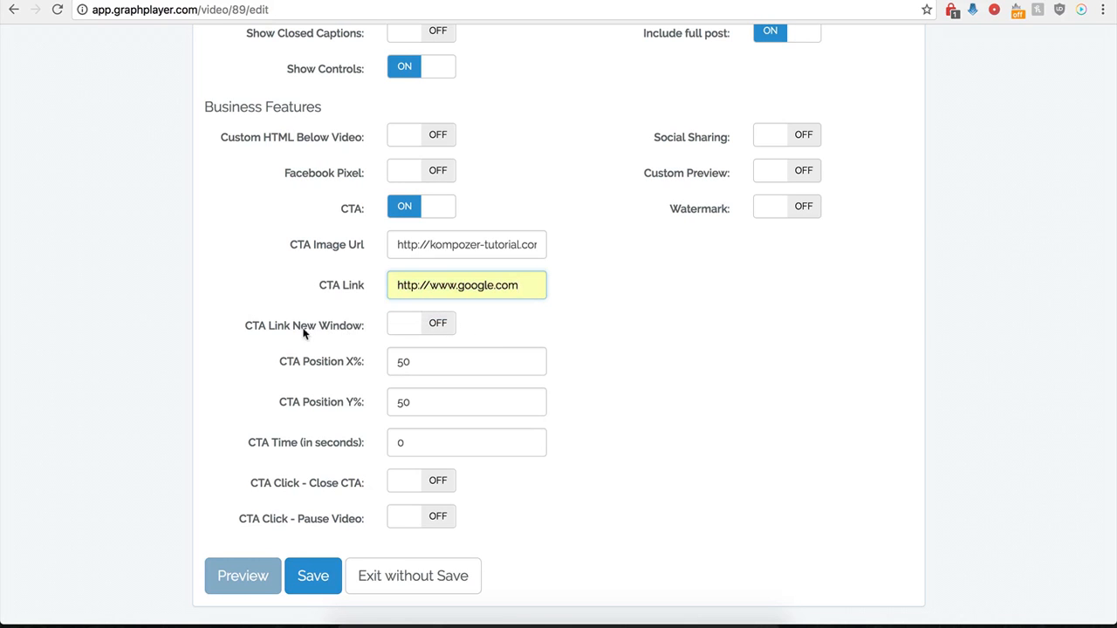
{"action": "left_click", "coordinate": [435, 323]}
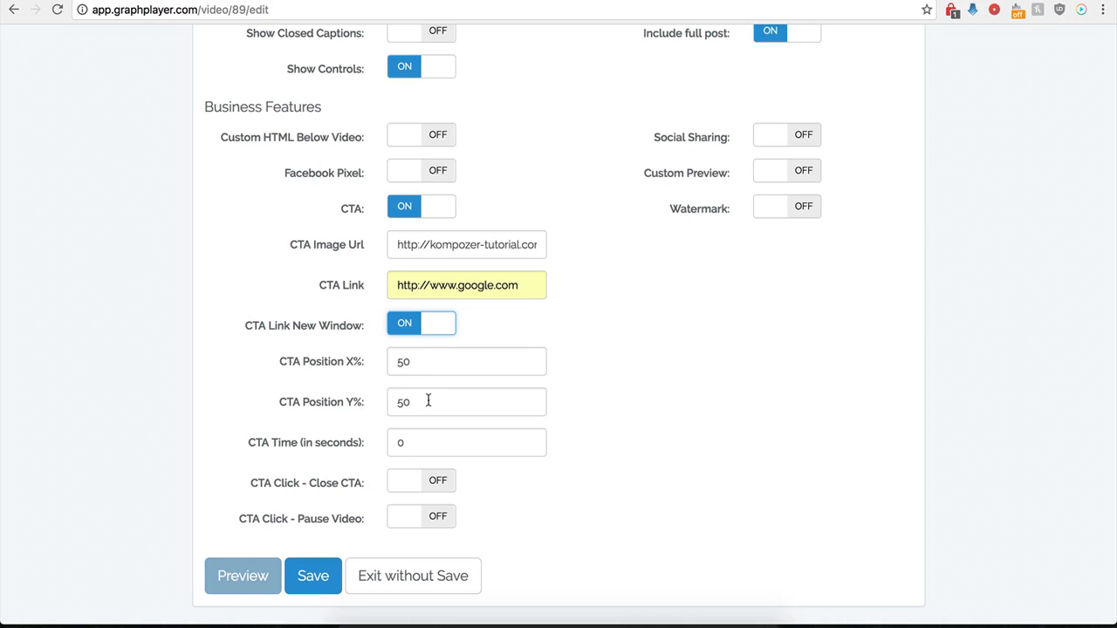
Try a CTA time of 120 seconds and set it back to 0
{"action": "left_click", "coordinate": [407, 443]}
{"action": "left_click_drag", "start_coordinate": [407, 443], "coordinate": [390, 446]}
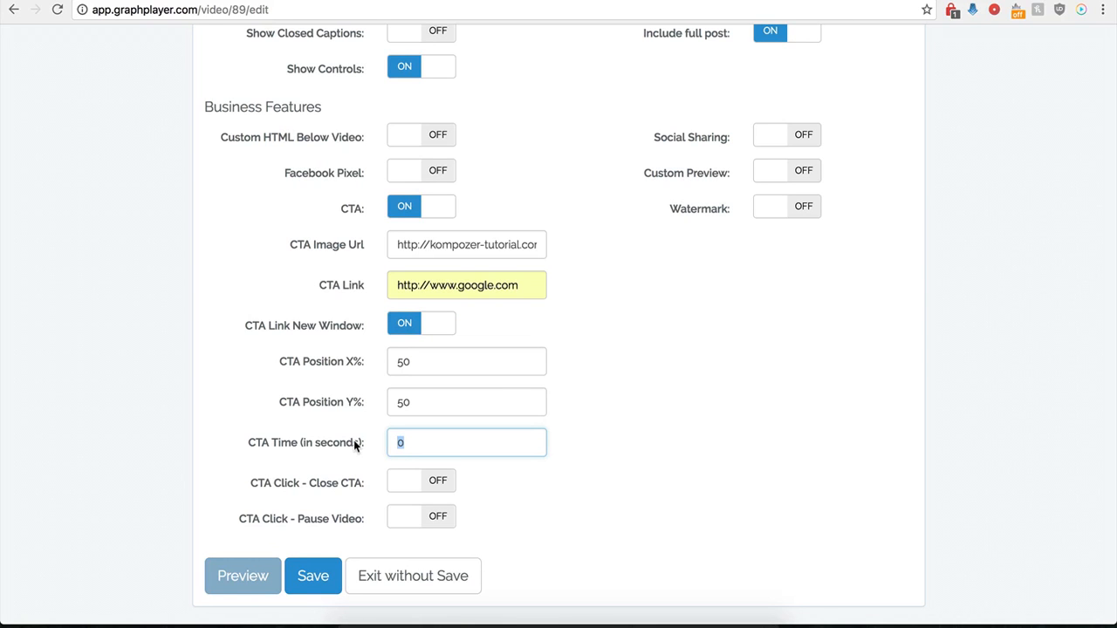
{"action": "type", "text": "120"}
{"action": "key", "text": "BackSpace"}
{"action": "key", "text": "BackSpace"}
{"action": "key", "text": "BackSpace"}
{"action": "type", "text": "0"}
{"action": "left_click", "coordinate": [465, 515]}
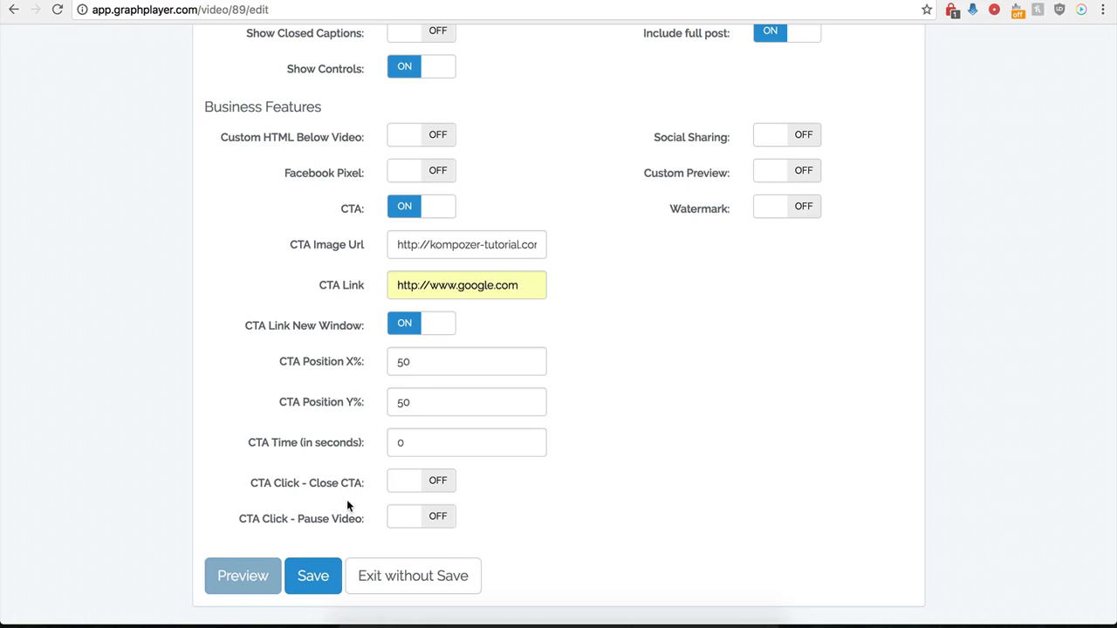
Turn on closing the CTA when clicked, and save the player to check it on the reloaded Test page
{"action": "left_click", "coordinate": [438, 485]}
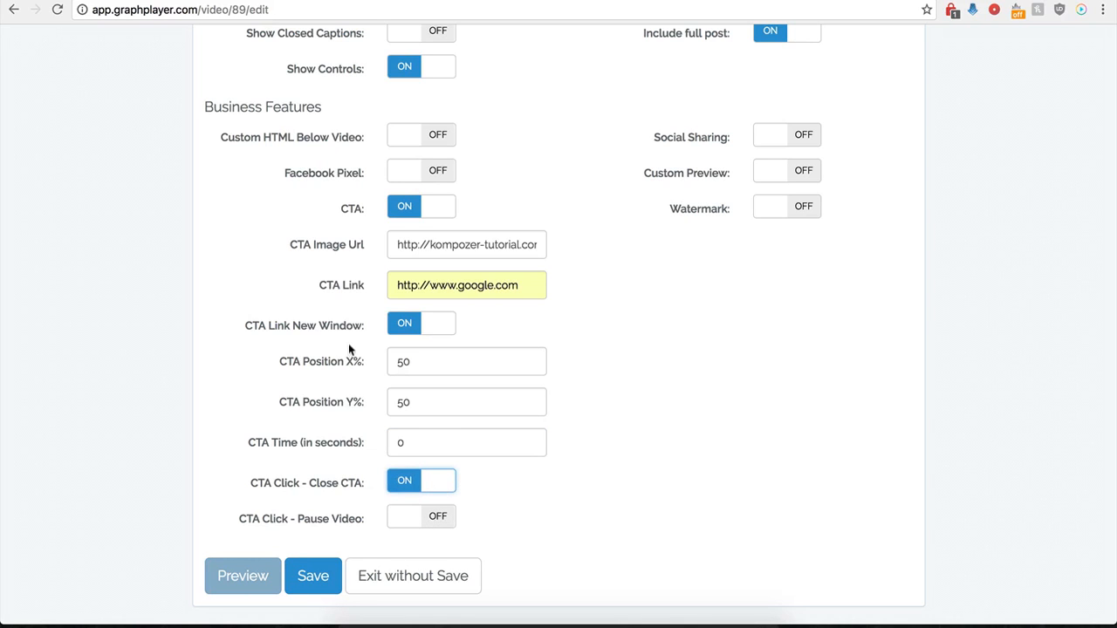
{"action": "left_click", "coordinate": [298, 594]}
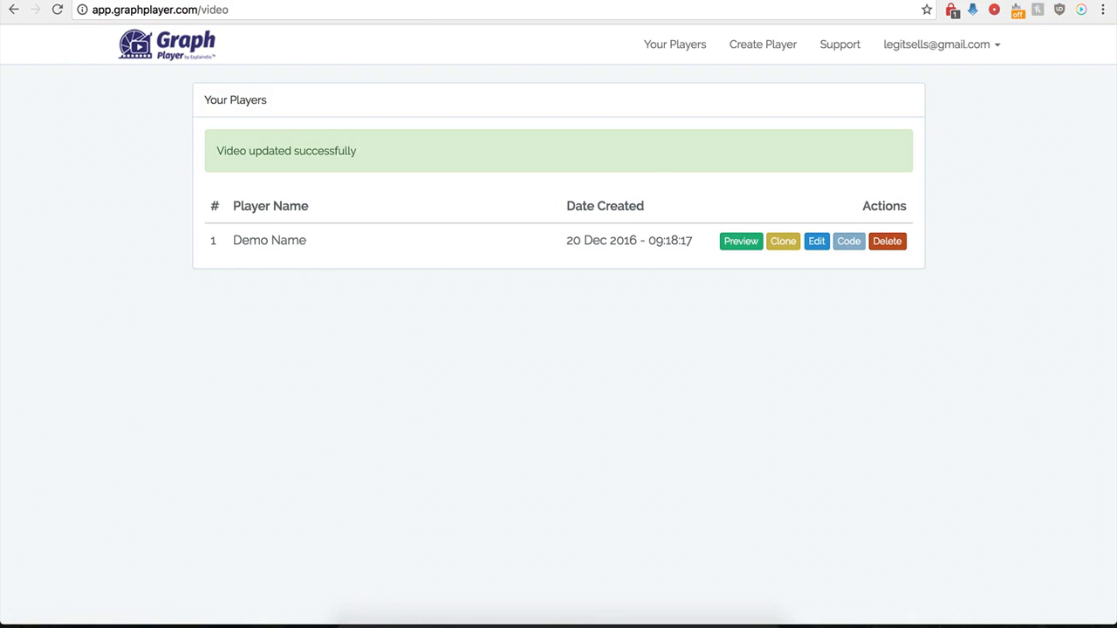
{"action": "left_click", "coordinate": [140, 1]}
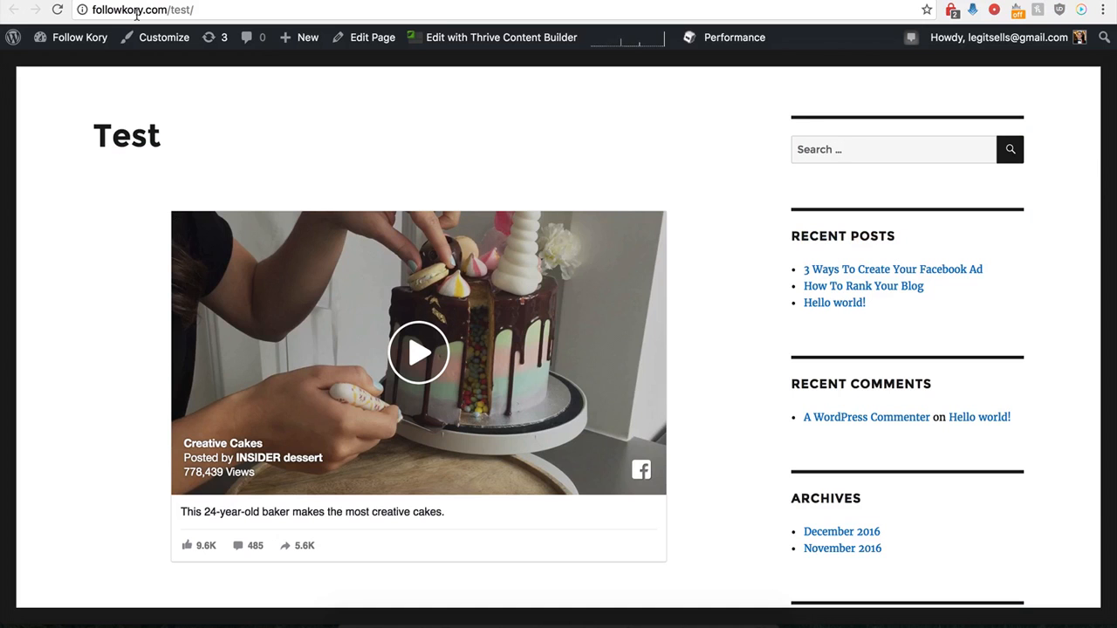
{"action": "left_click", "coordinate": [57, 10]}
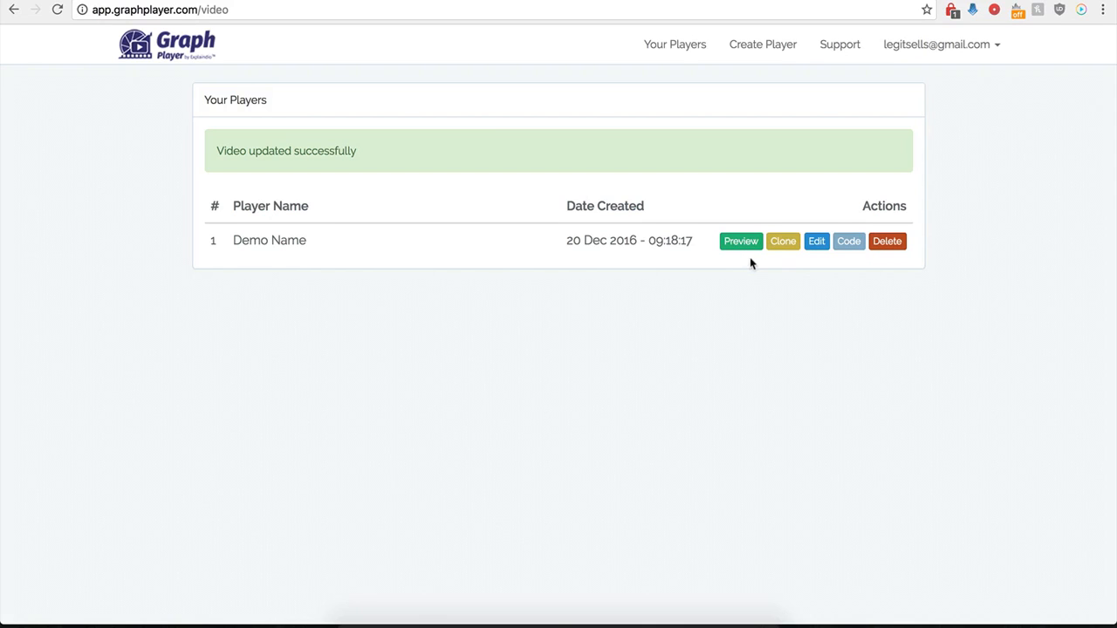
Reopen the Demo Name player's settings, set the CTA's X position to 0%, and save the player
{"action": "left_click", "coordinate": [812, 243]}
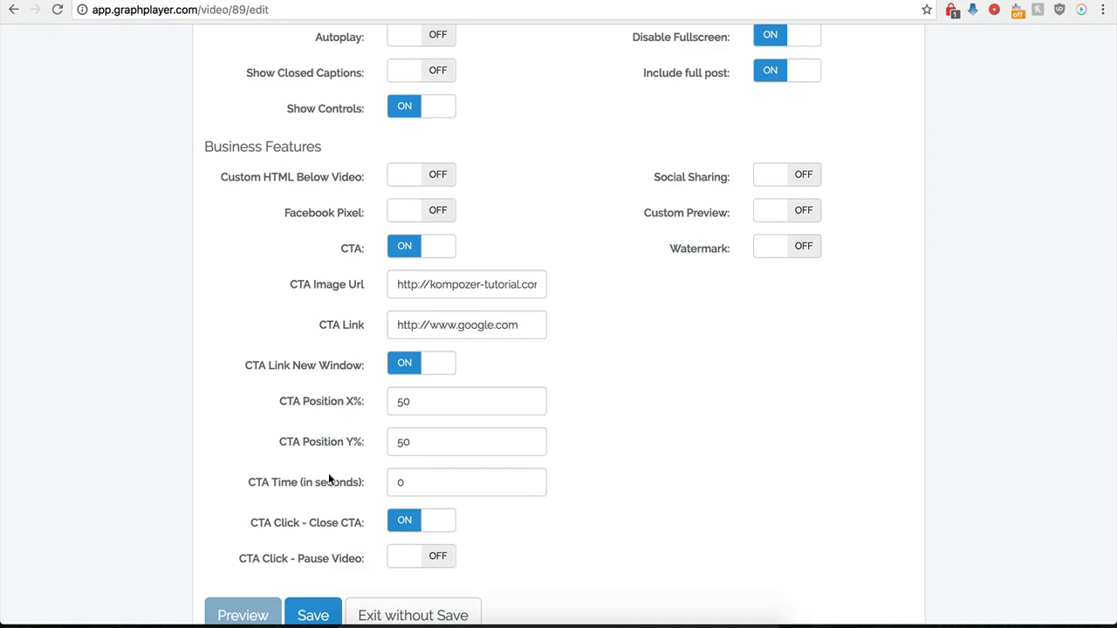
{"action": "scroll", "coordinate": [355, 451], "scroll_direction": "down", "scroll_amount": 1}
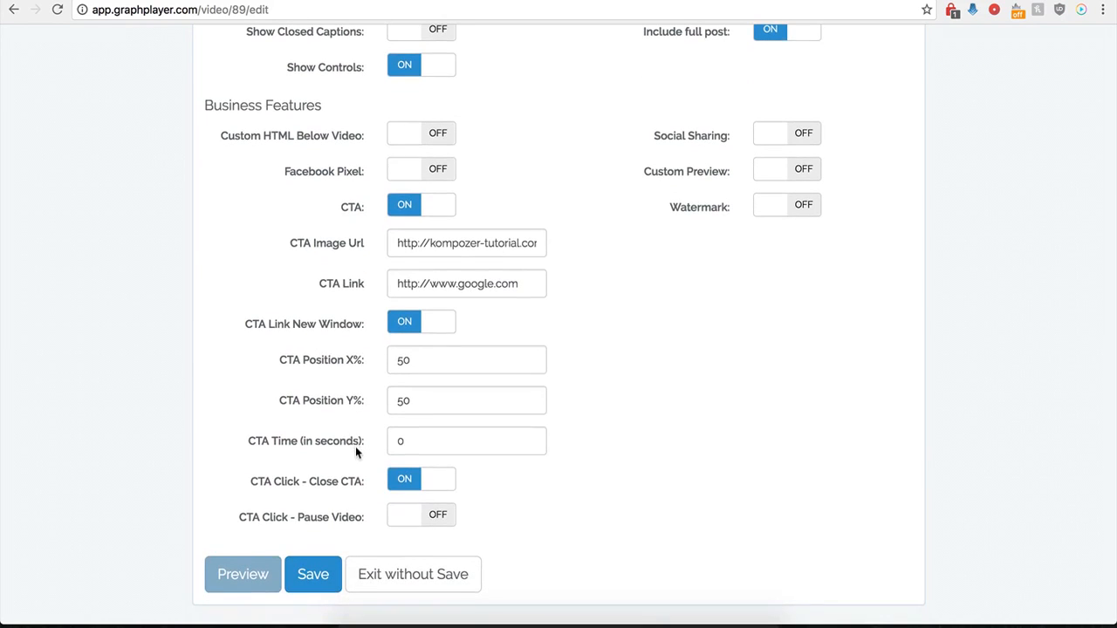
{"action": "left_click", "coordinate": [412, 368]}
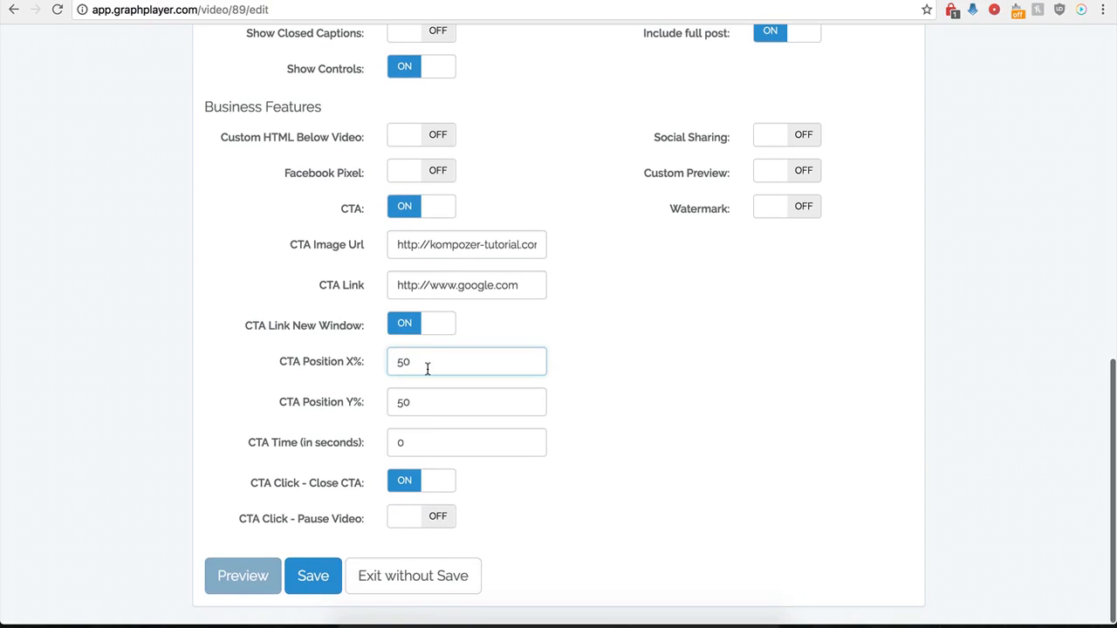
{"action": "key", "text": "BackSpace"}
{"action": "key", "text": "BackSpace"}
{"action": "type", "text": "0"}
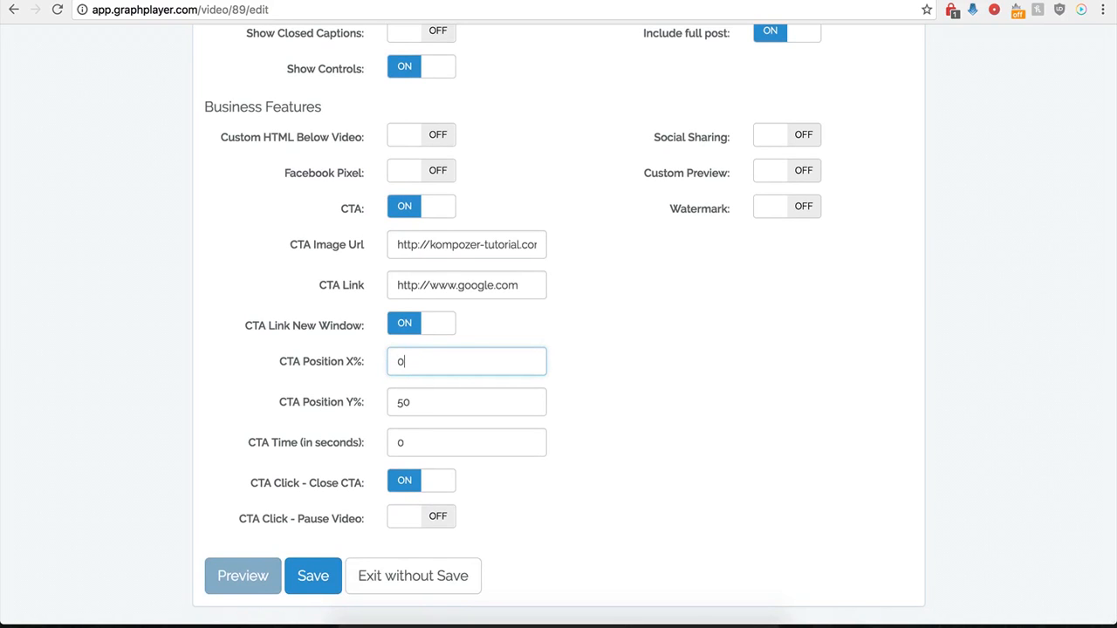
{"action": "left_click", "coordinate": [312, 579]}
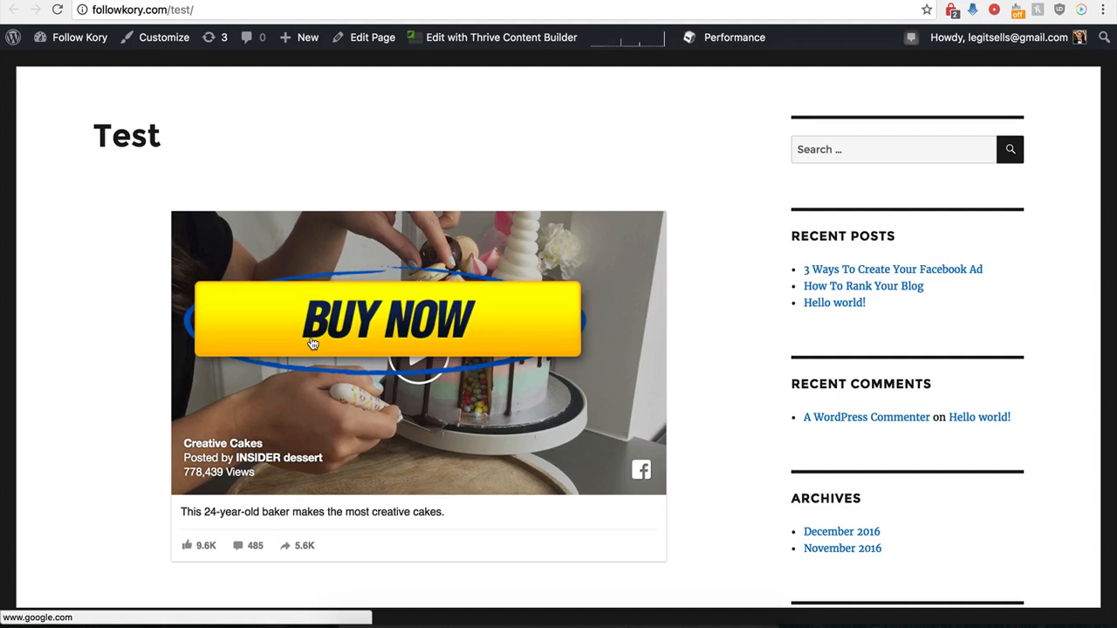
Test the Buy Now CTA over the video on the Test page and close the page it opens
{"action": "left_click", "coordinate": [397, 323]}
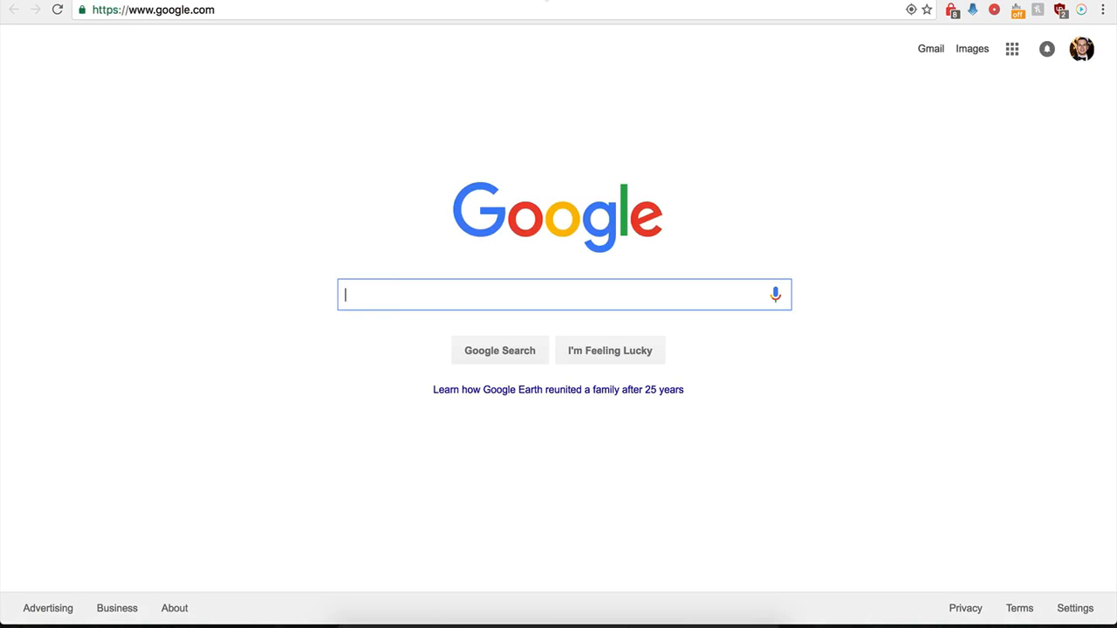
{"action": "key", "text": "super+w"}
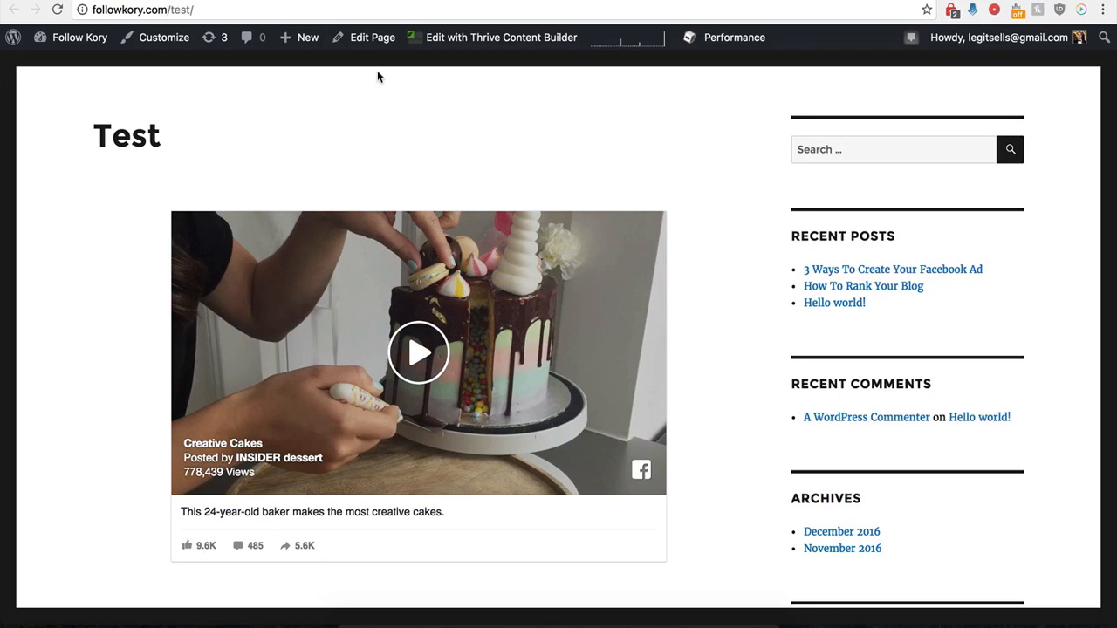
Return to the Demo Name player's settings in GraphPlayer and turn off the CTA
{"action": "left_click", "coordinate": [279, 0]}
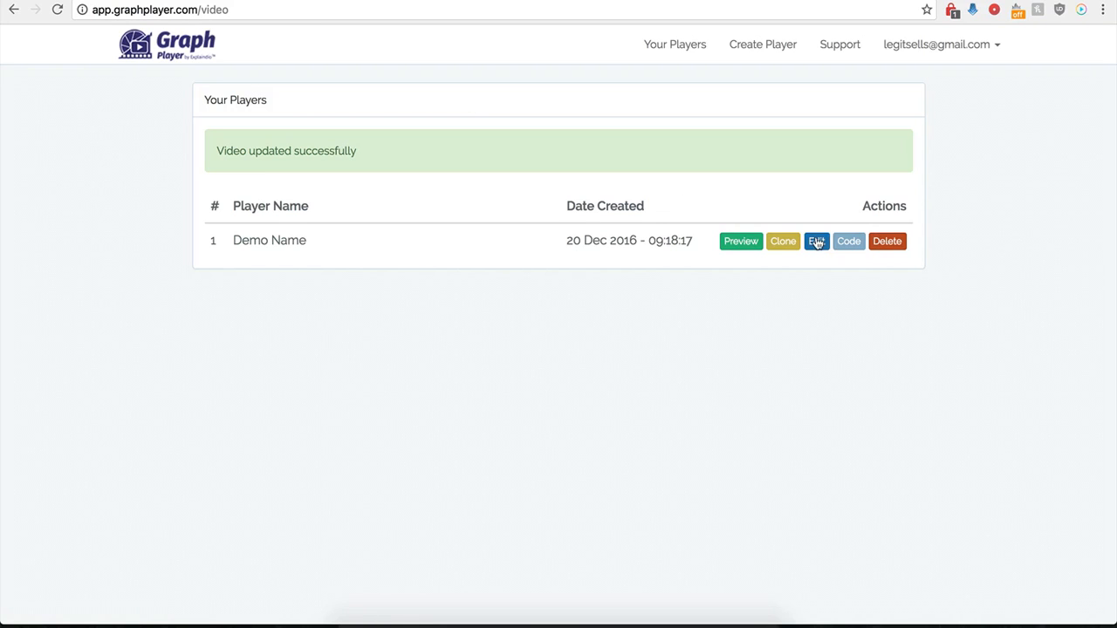
{"action": "left_click", "coordinate": [817, 241]}
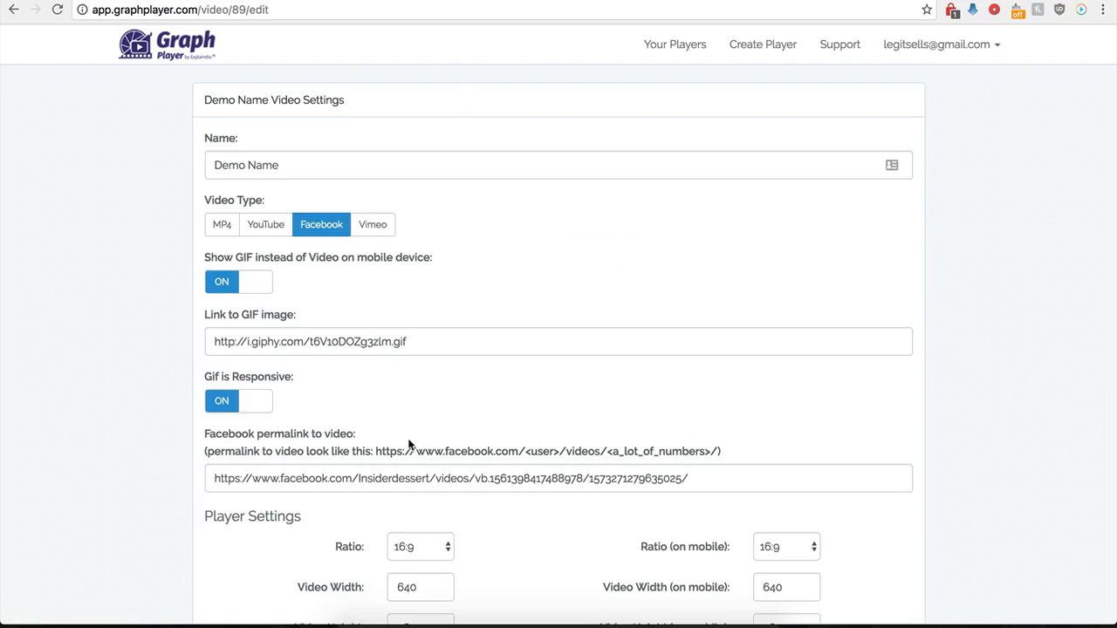
{"action": "scroll", "coordinate": [411, 407], "scroll_direction": "down", "scroll_amount": 9}
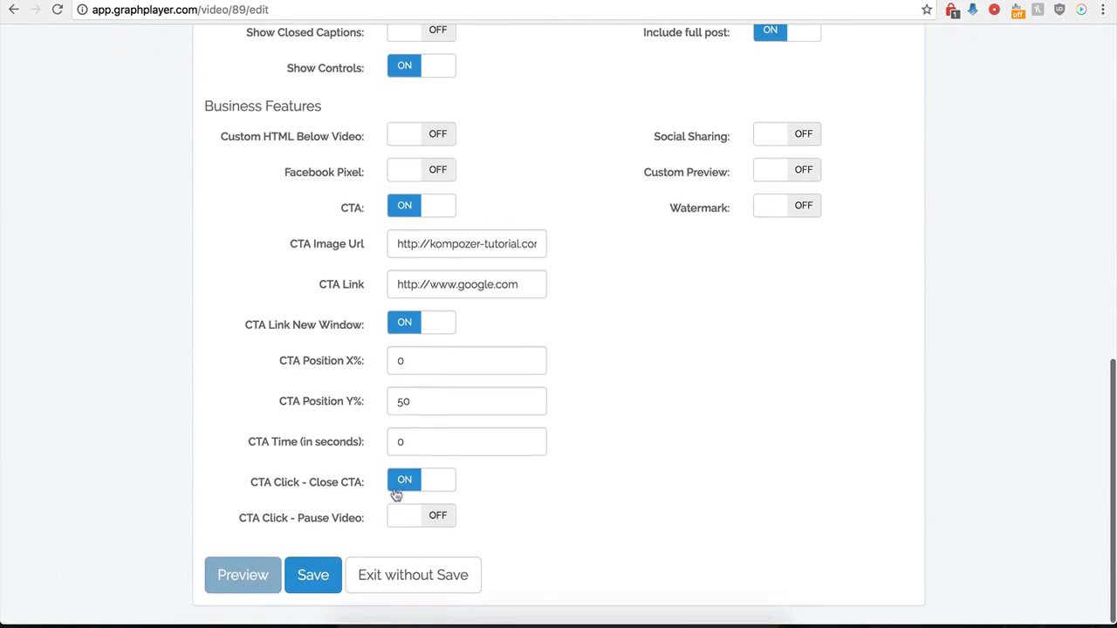
{"action": "left_click", "coordinate": [405, 208]}
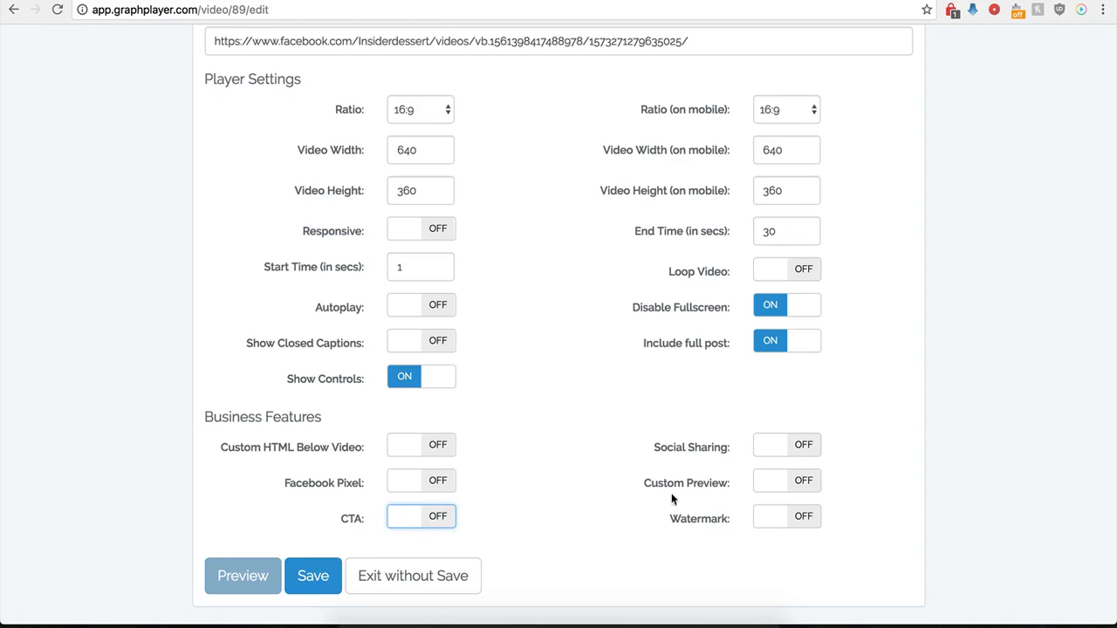
{"action": "left_click", "coordinate": [796, 447]}
{"action": "scroll", "coordinate": [619, 487], "scroll_direction": "down", "scroll_amount": 1}
{"action": "scroll", "coordinate": [618, 481], "scroll_direction": "down", "scroll_amount": 3}
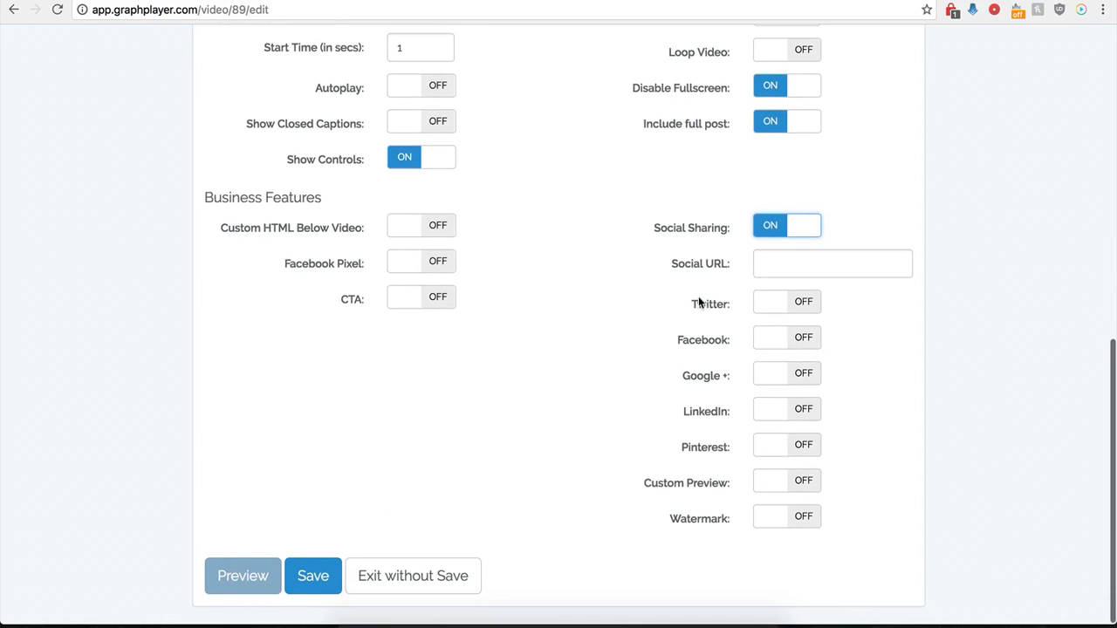
{"action": "left_click", "coordinate": [768, 262]}
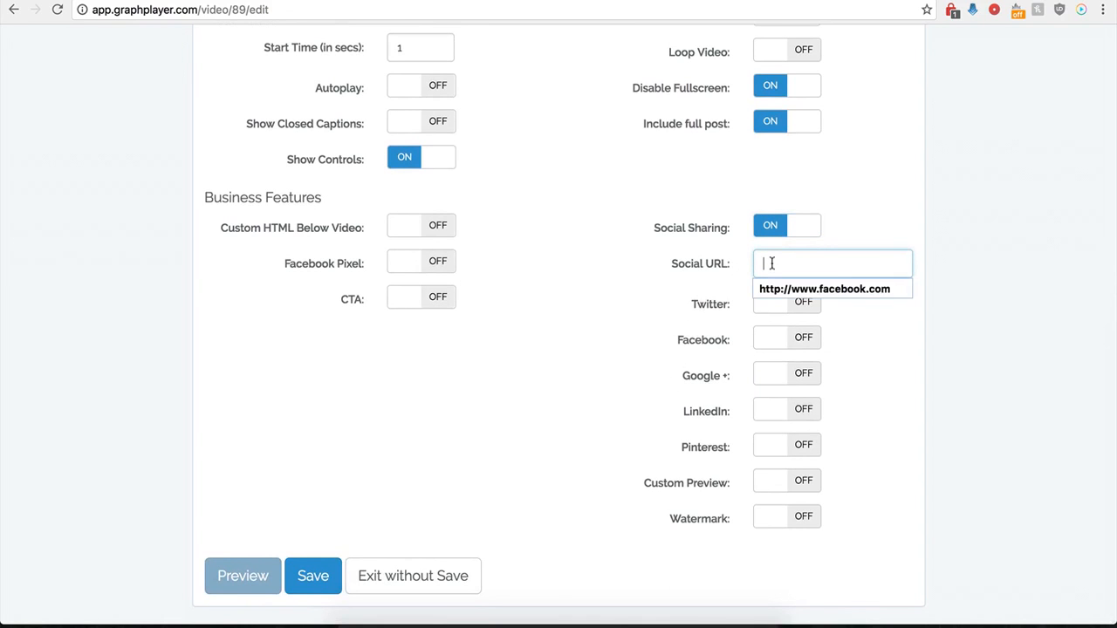
{"action": "left_click", "coordinate": [773, 288]}
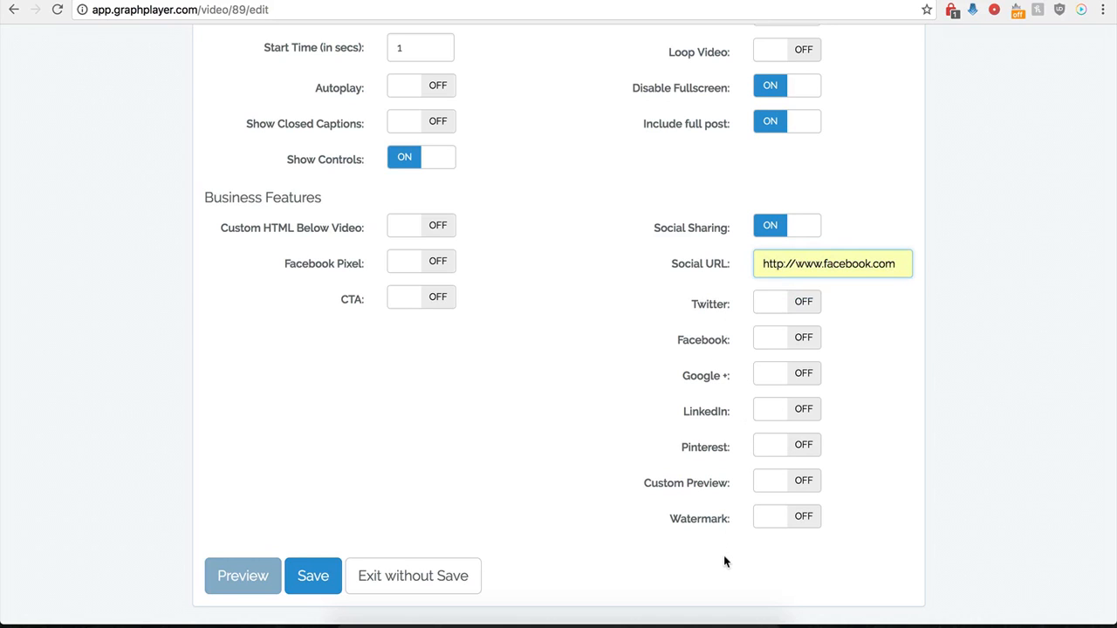
Enable Twitter sharing with the handle "testing" and the text "twitter"
{"action": "left_click", "coordinate": [798, 301]}
{"action": "left_click", "coordinate": [781, 367]}
{"action": "left_click", "coordinate": [780, 387]}
{"action": "left_click", "coordinate": [783, 400]}
{"action": "scroll", "coordinate": [686, 402], "scroll_direction": "down", "scroll_amount": 1}
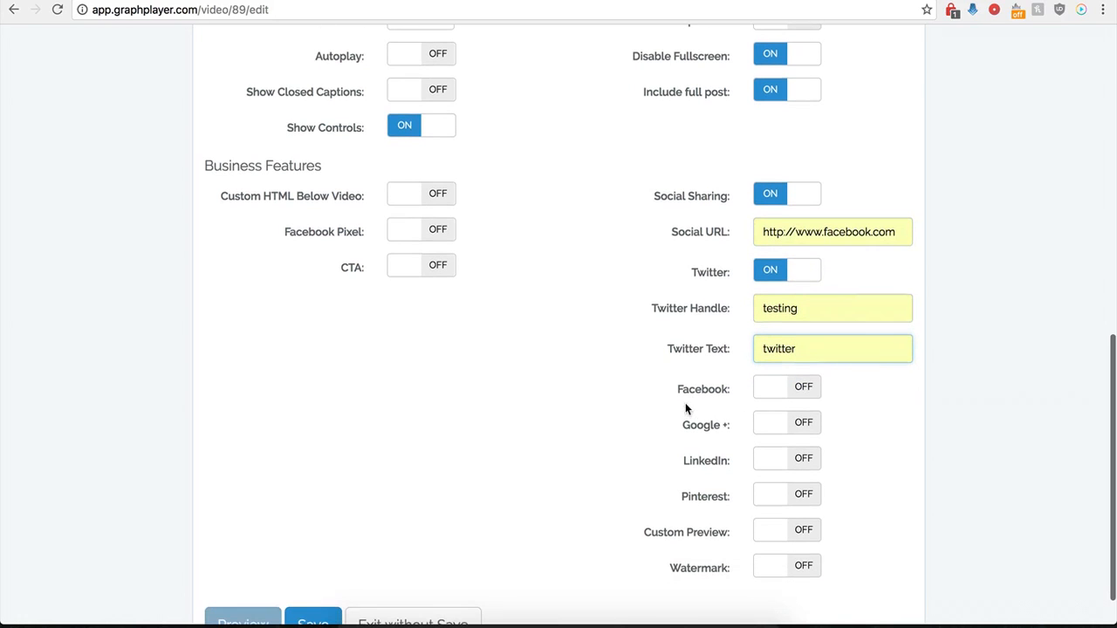
Turn on Facebook, Google + and LinkedIn sharing, save the player, and reload the Test page to check the sharing buttons
{"action": "left_click", "coordinate": [804, 397]}
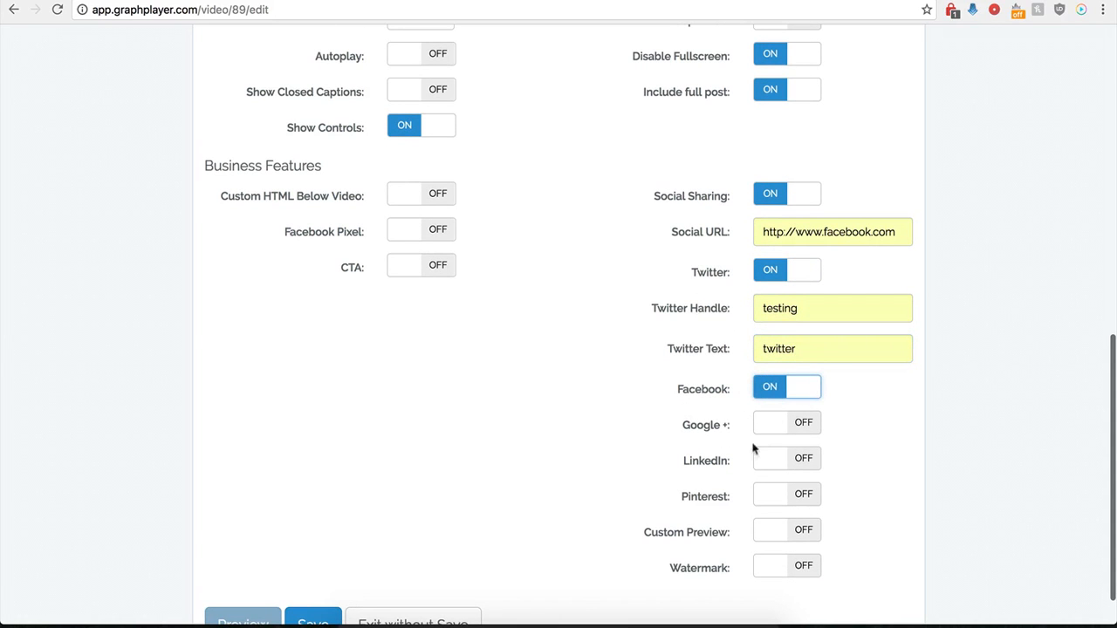
{"action": "left_click", "coordinate": [801, 424]}
{"action": "left_click", "coordinate": [799, 460]}
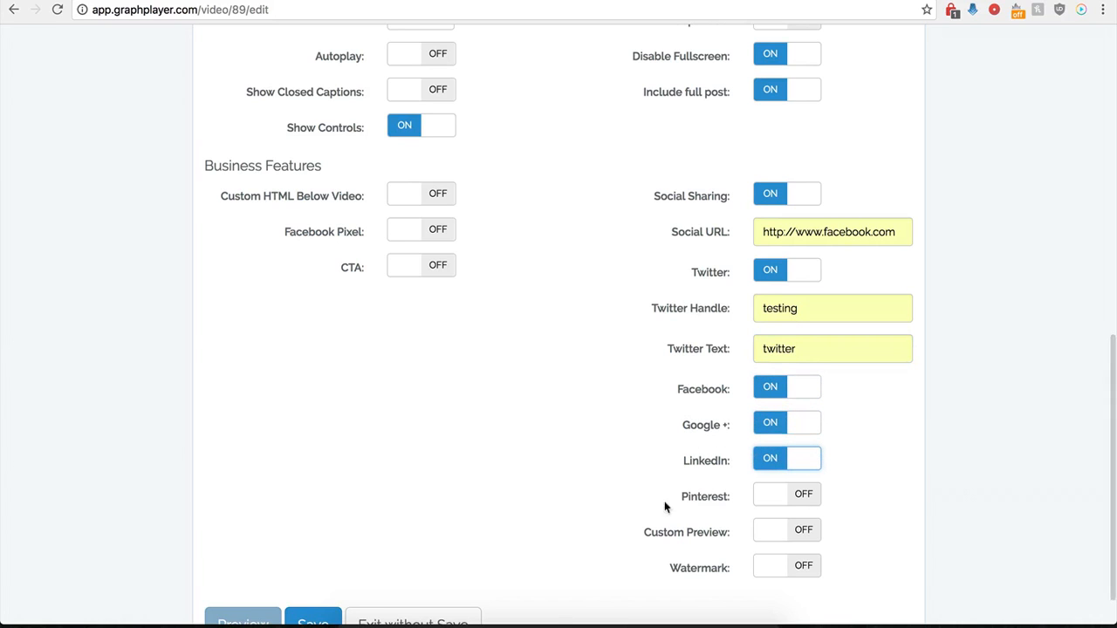
{"action": "scroll", "coordinate": [752, 443], "scroll_direction": "down", "scroll_amount": 2}
{"action": "left_click", "coordinate": [319, 579]}
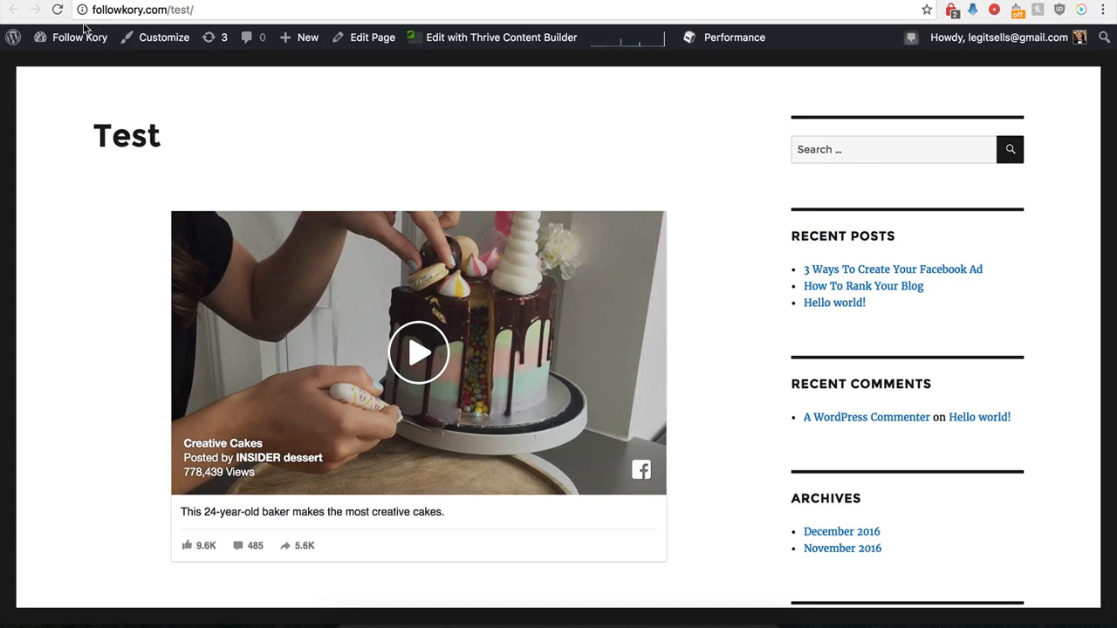
{"action": "left_click", "coordinate": [57, 10]}
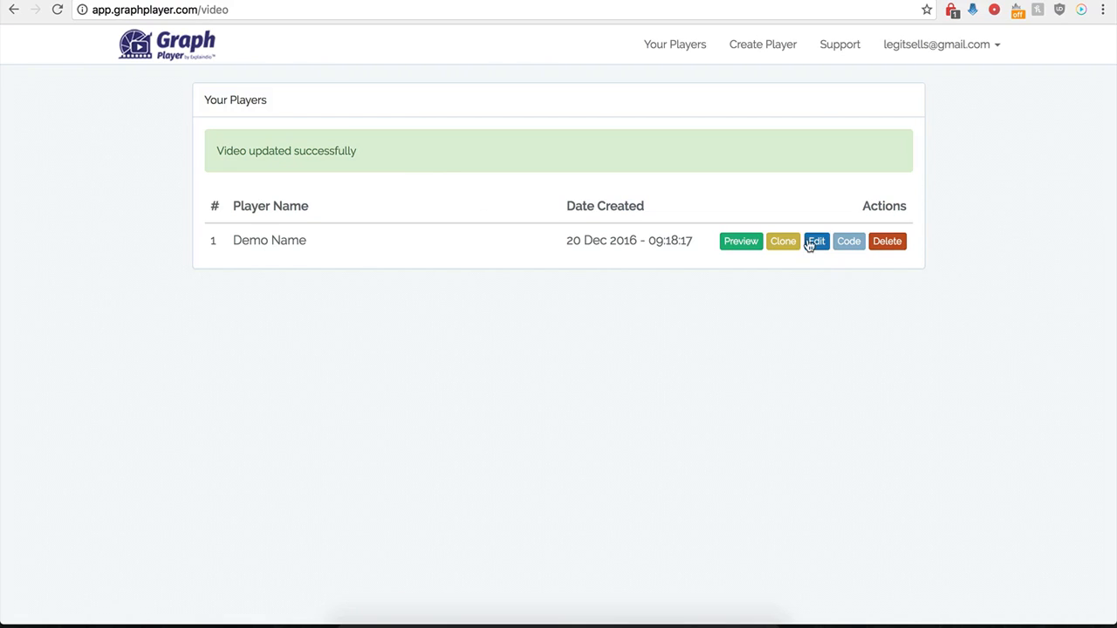
Reopen the Demo Name player's settings in GraphPlayer and turn off Social Sharing
{"action": "left_click", "coordinate": [812, 244]}
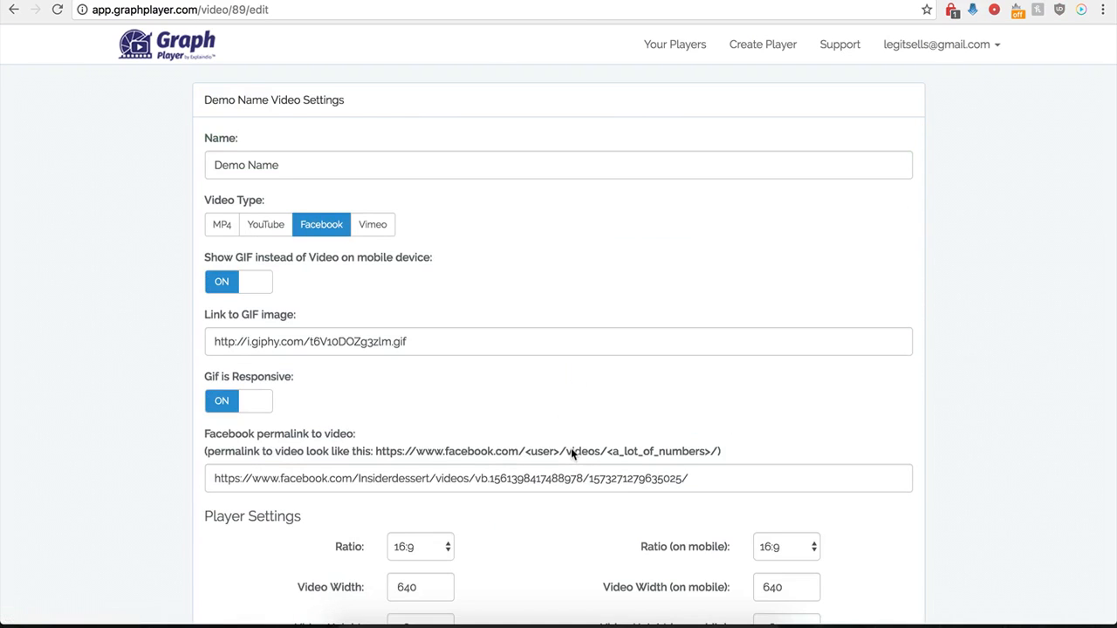
{"action": "scroll", "coordinate": [628, 499], "scroll_direction": "down", "scroll_amount": 8}
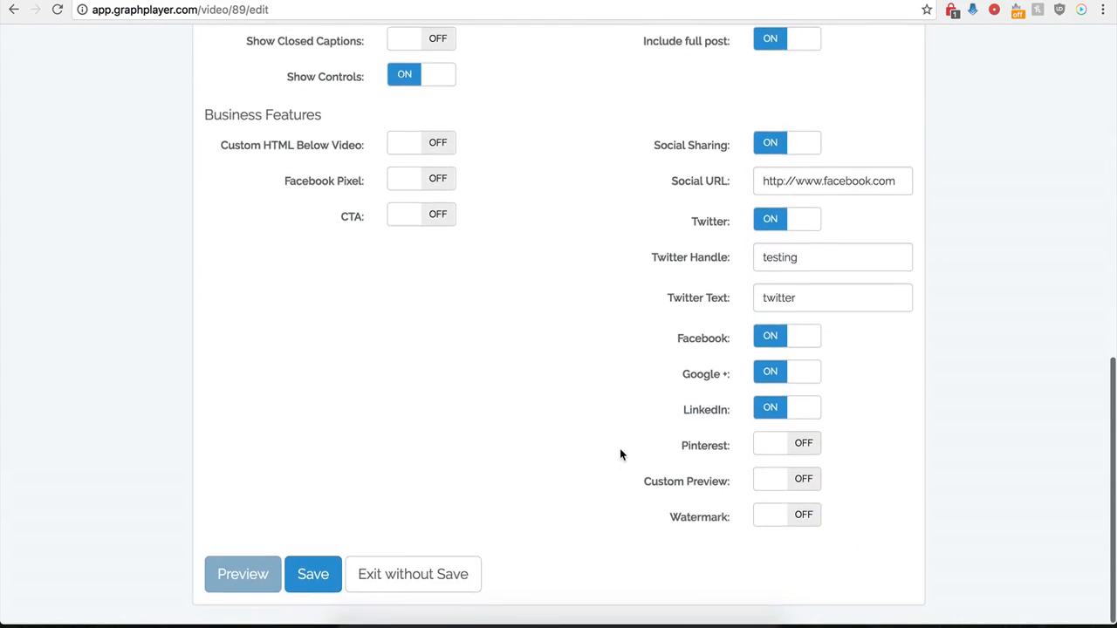
{"action": "left_click", "coordinate": [768, 148]}
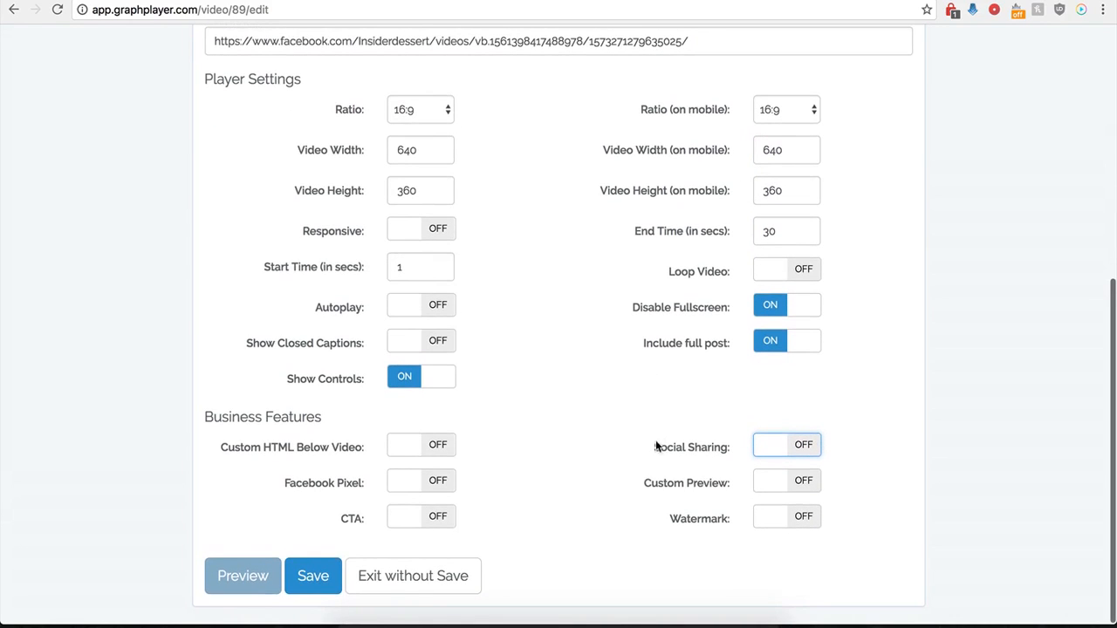
Turn on Custom Preview with the copied hdwpro.com image URL, save the player, and reload the Test page
{"action": "left_click", "coordinate": [803, 482]}
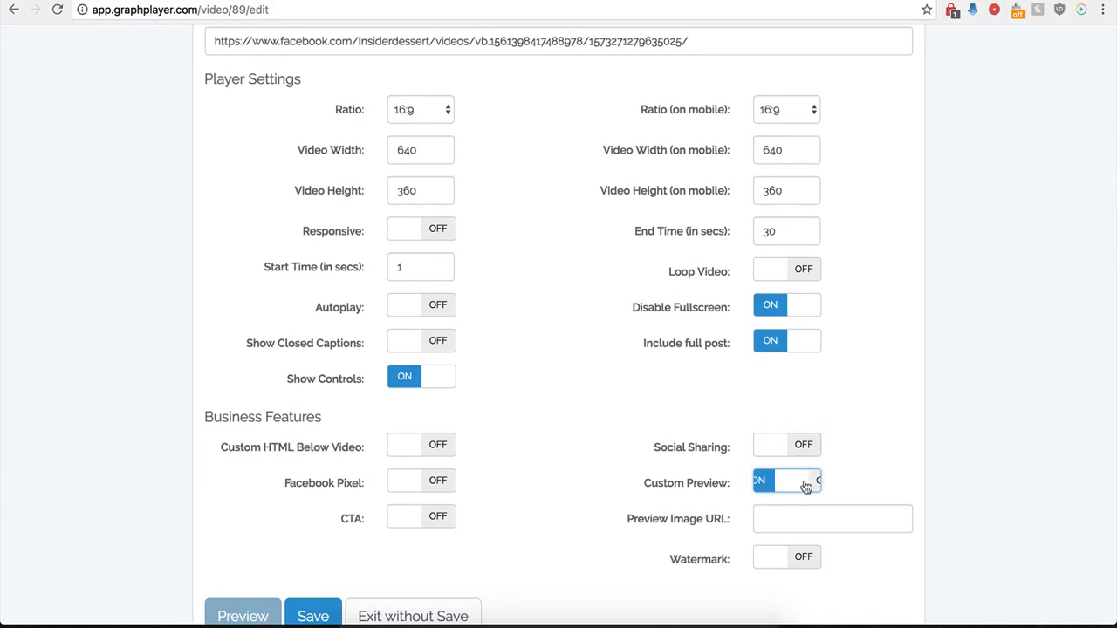
{"action": "left_click", "coordinate": [774, 522]}
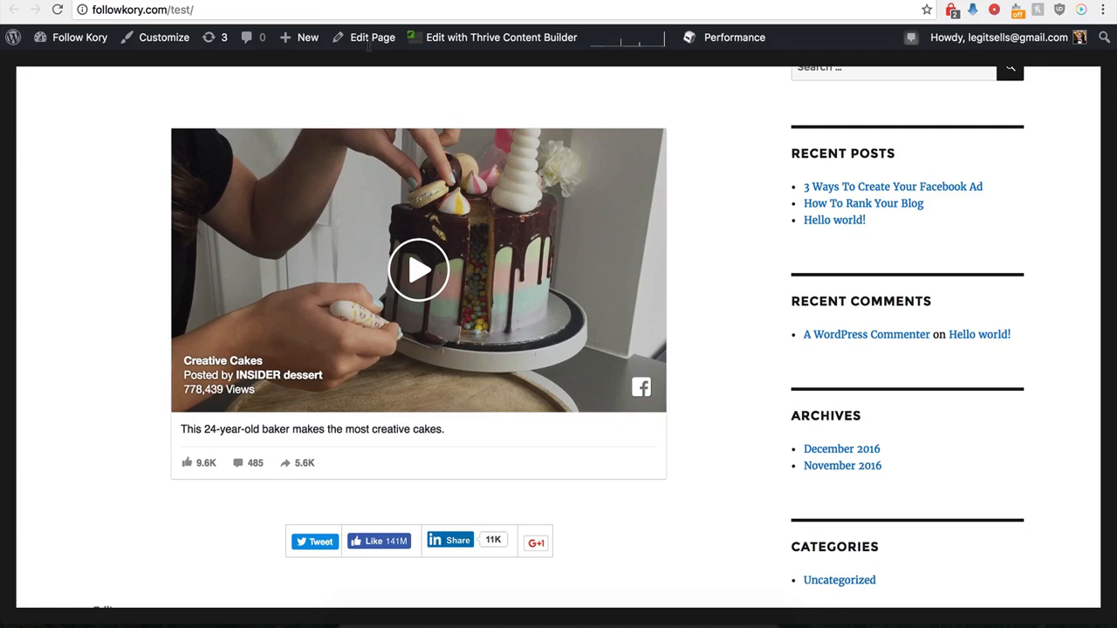
{"action": "scroll", "coordinate": [211, 323], "scroll_direction": "up", "scroll_amount": 1}
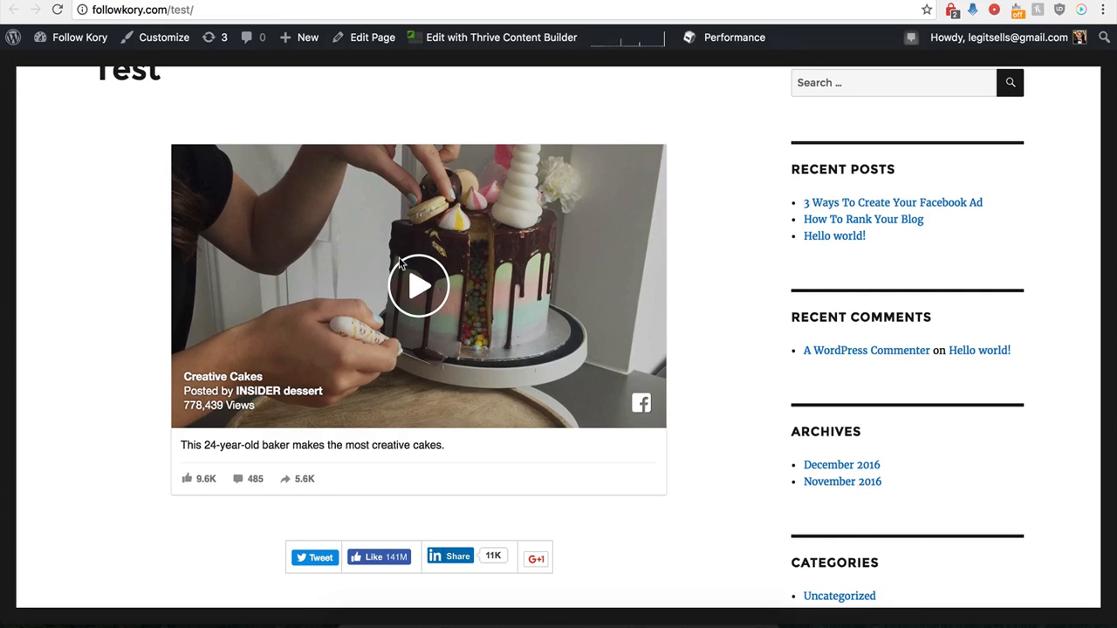
{"action": "scroll", "coordinate": [331, 244], "scroll_direction": "up", "scroll_amount": 1}
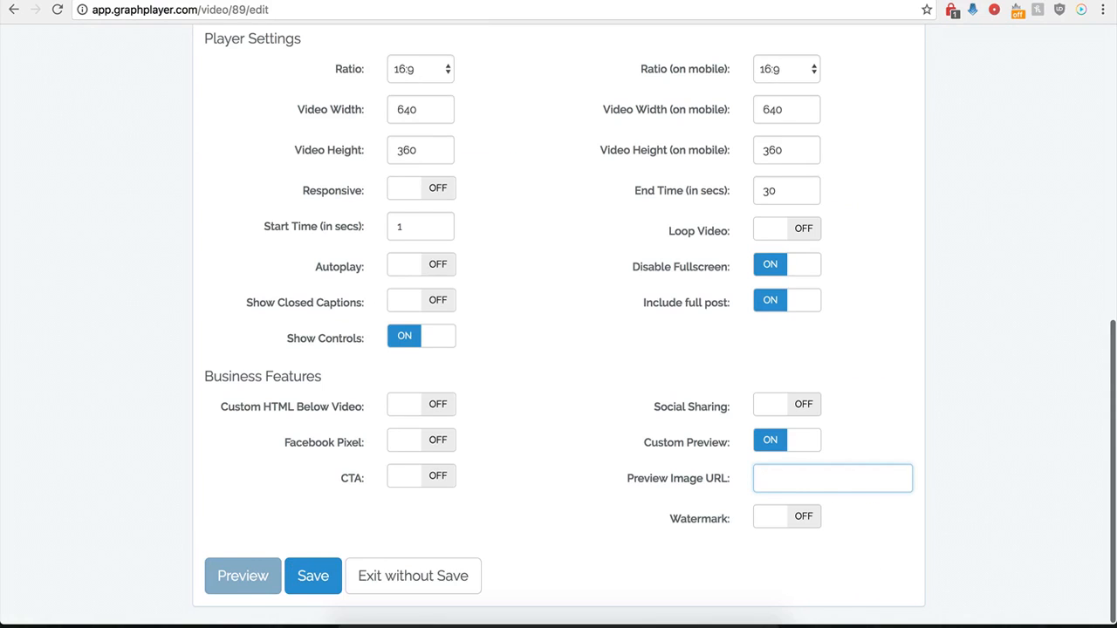
{"action": "left_click", "coordinate": [778, 477]}
{"action": "key", "text": "super+v"}
{"action": "left_click", "coordinate": [661, 475]}
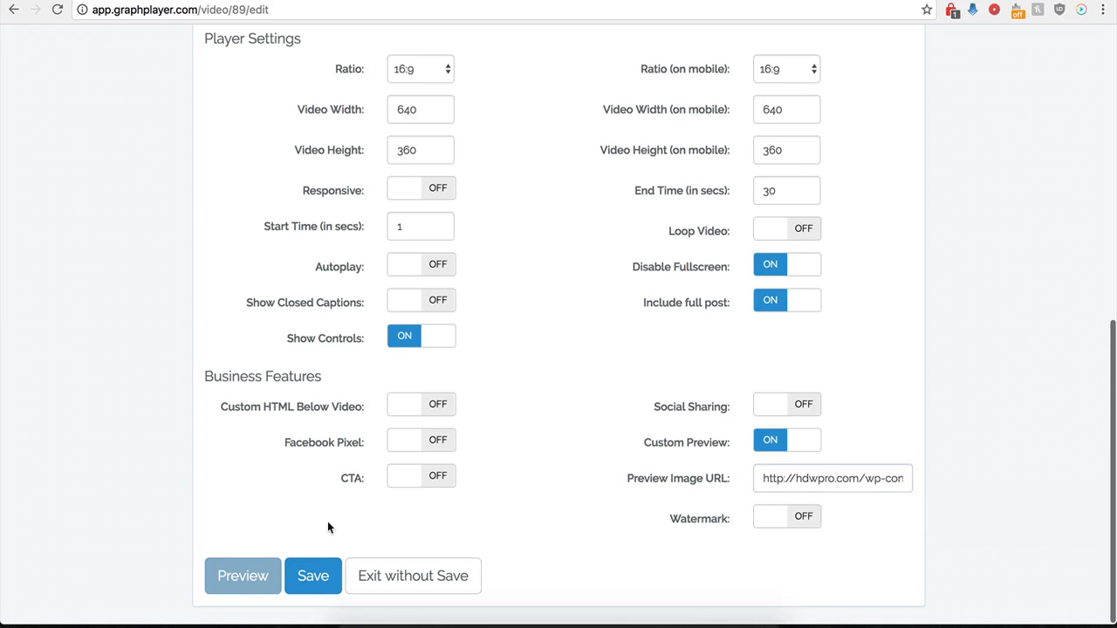
{"action": "left_click", "coordinate": [313, 576]}
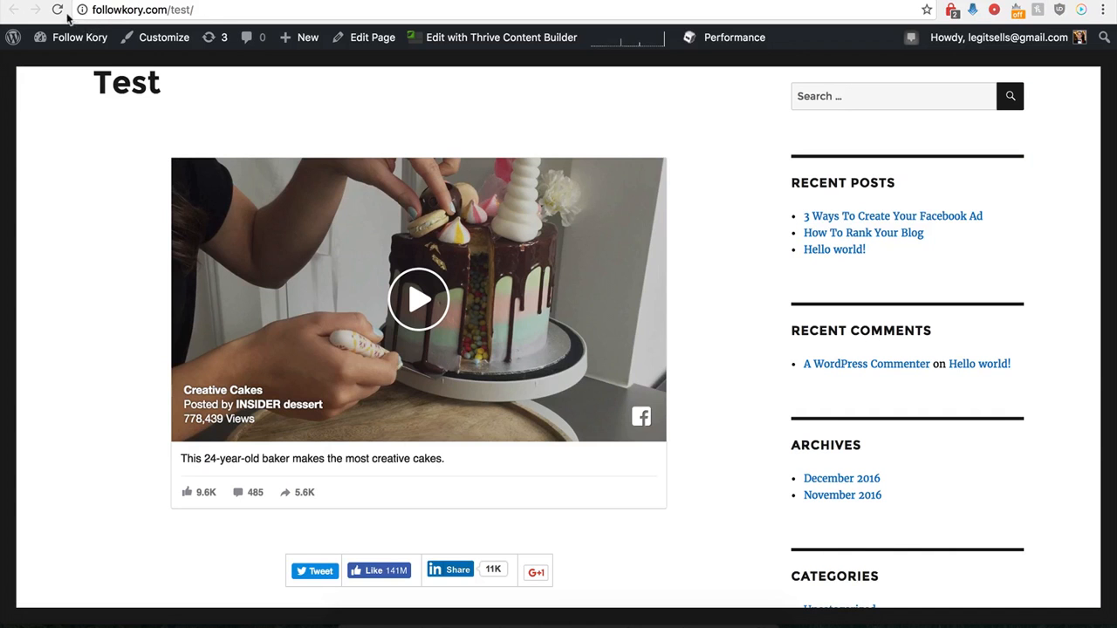
{"action": "left_click", "coordinate": [58, 9]}
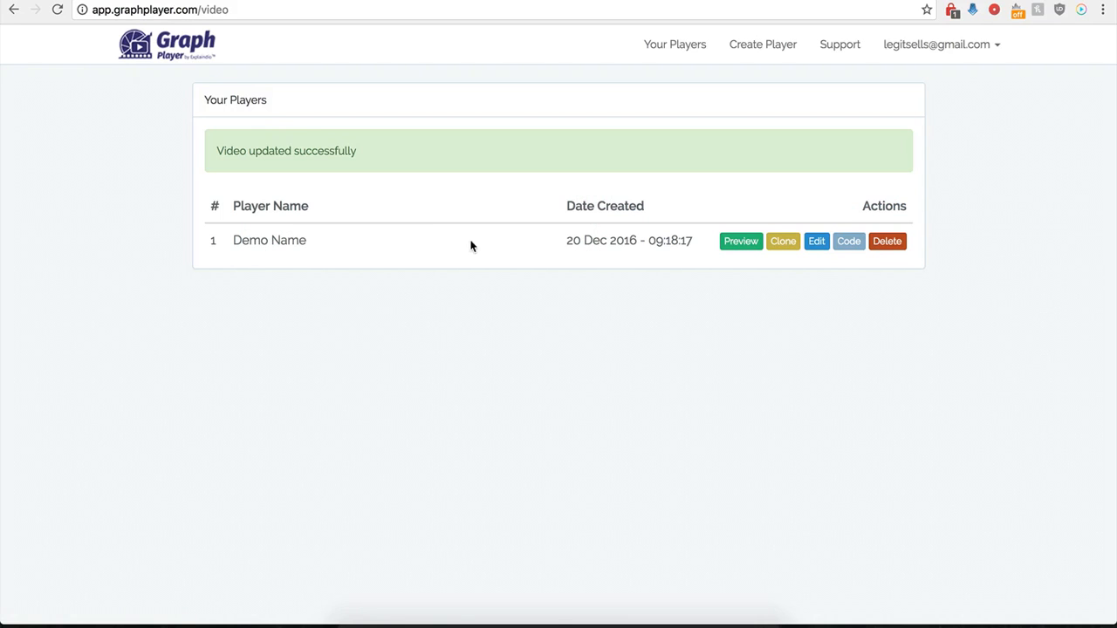
Return to the Demo Name player's settings in GraphPlayer and turn off Custom Preview
{"action": "left_click", "coordinate": [818, 242]}
{"action": "scroll", "coordinate": [667, 433], "scroll_direction": "down", "scroll_amount": 5}
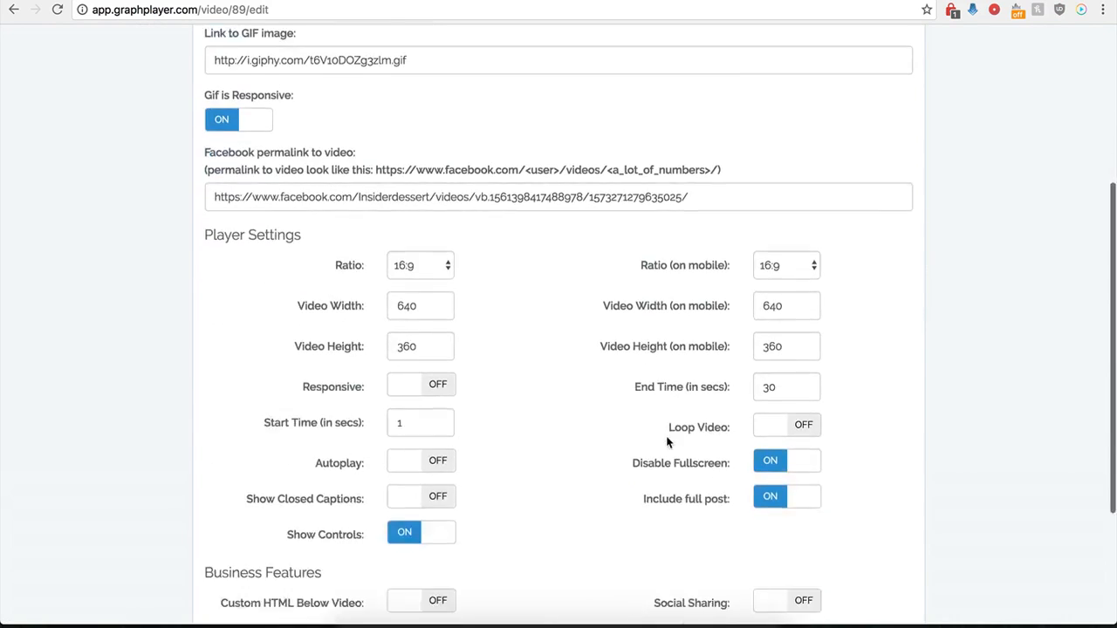
{"action": "left_click", "coordinate": [761, 447]}
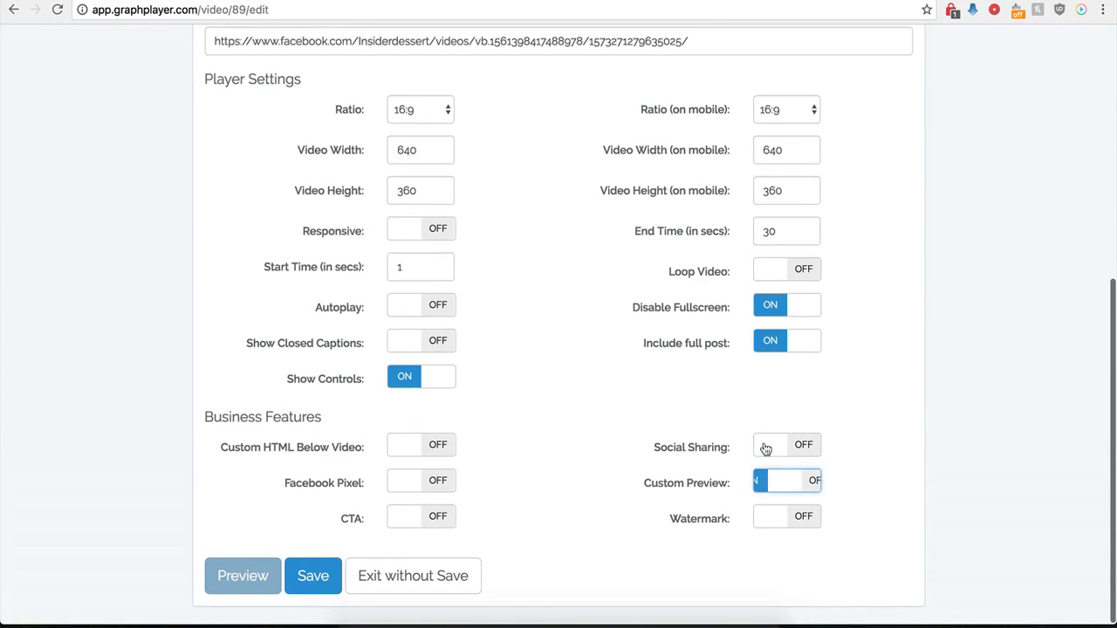
Turn on Watermark and review its image URL, link, click action, position, opacity and scale options
{"action": "left_click", "coordinate": [807, 517]}
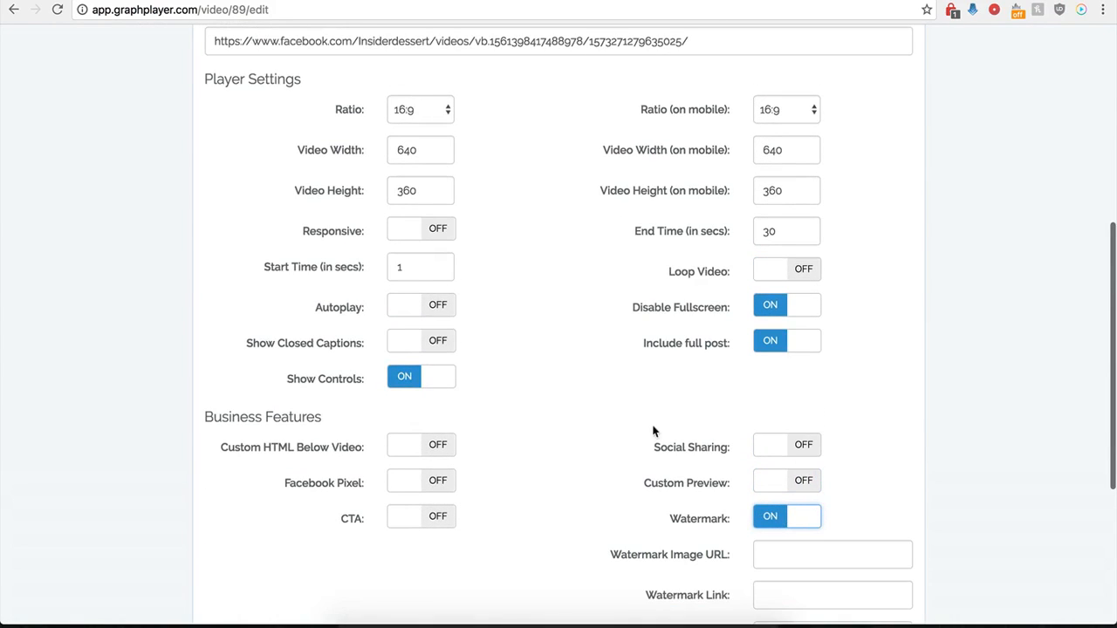
{"action": "scroll", "coordinate": [660, 547], "scroll_direction": "down", "scroll_amount": 1}
{"action": "scroll", "coordinate": [703, 553], "scroll_direction": "down", "scroll_amount": 3}
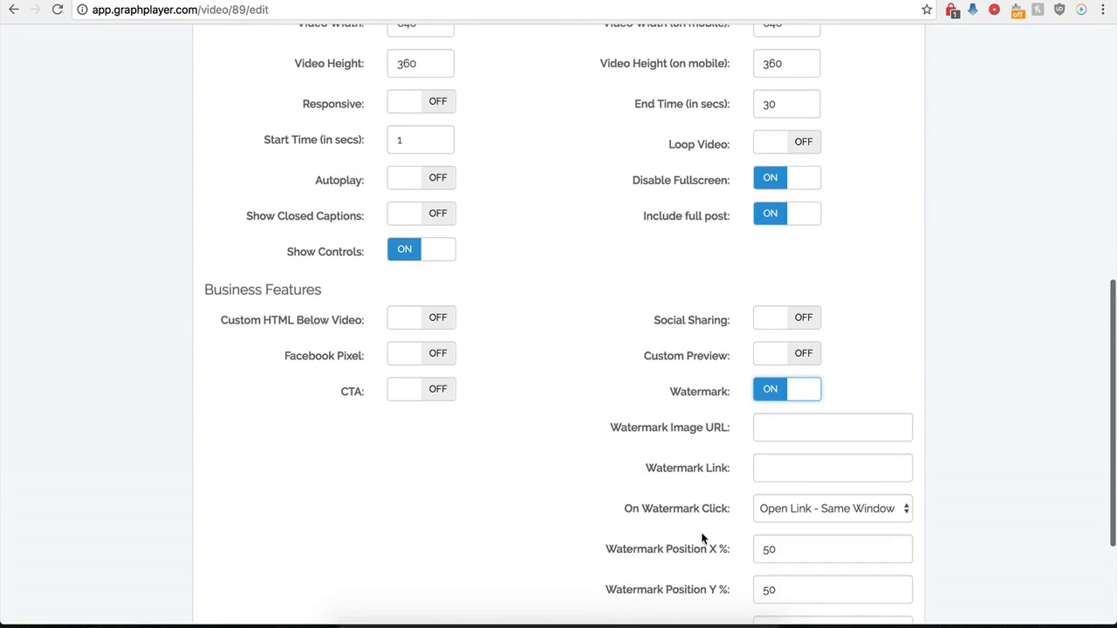
{"action": "left_click", "coordinate": [774, 430]}
{"action": "scroll", "coordinate": [677, 449], "scroll_direction": "down", "scroll_amount": 4}
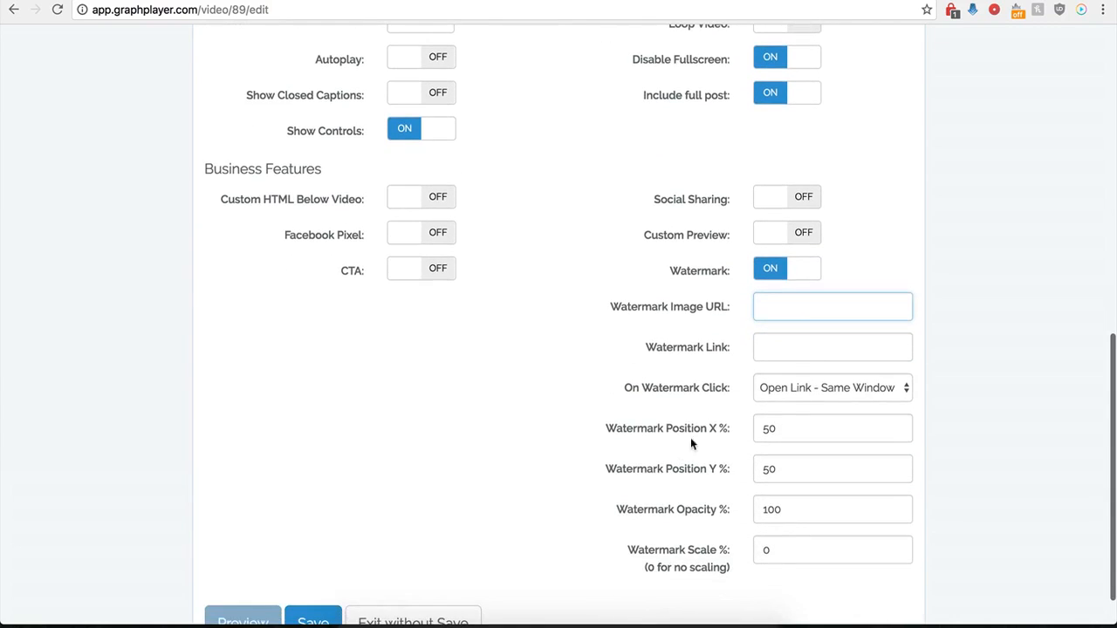
{"action": "left_click", "coordinate": [768, 346]}
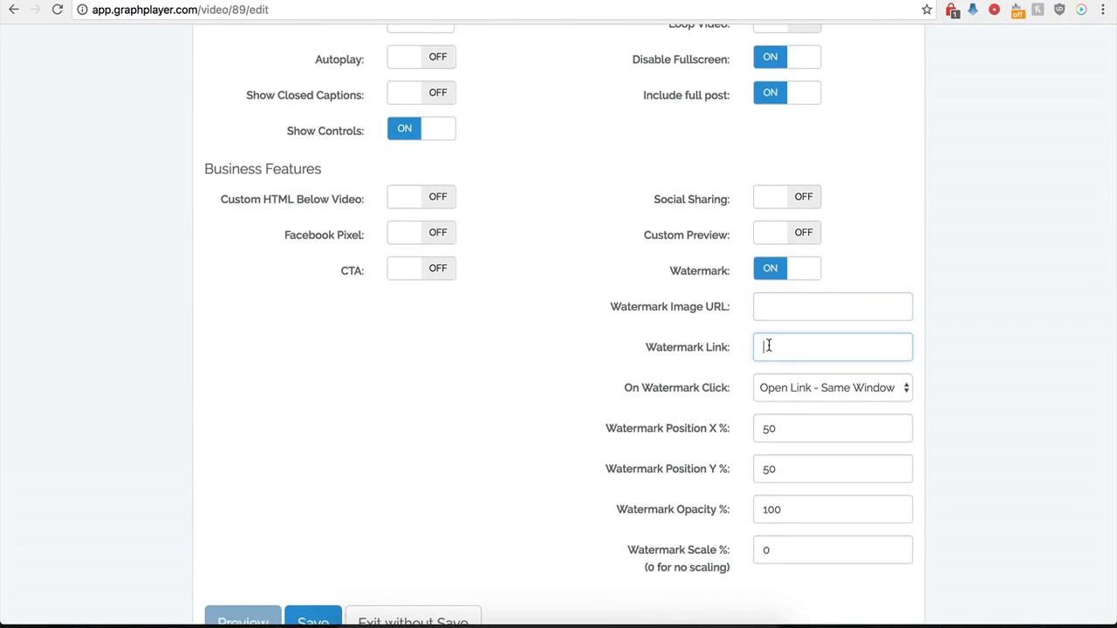
{"action": "left_click", "coordinate": [849, 387]}
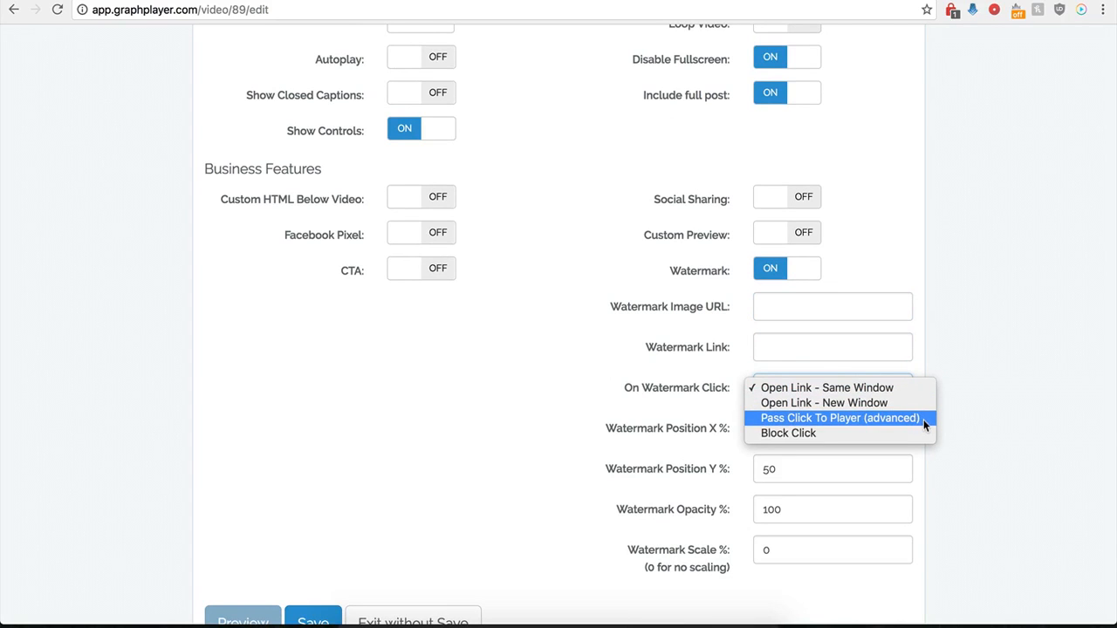
{"action": "left_click", "coordinate": [604, 370]}
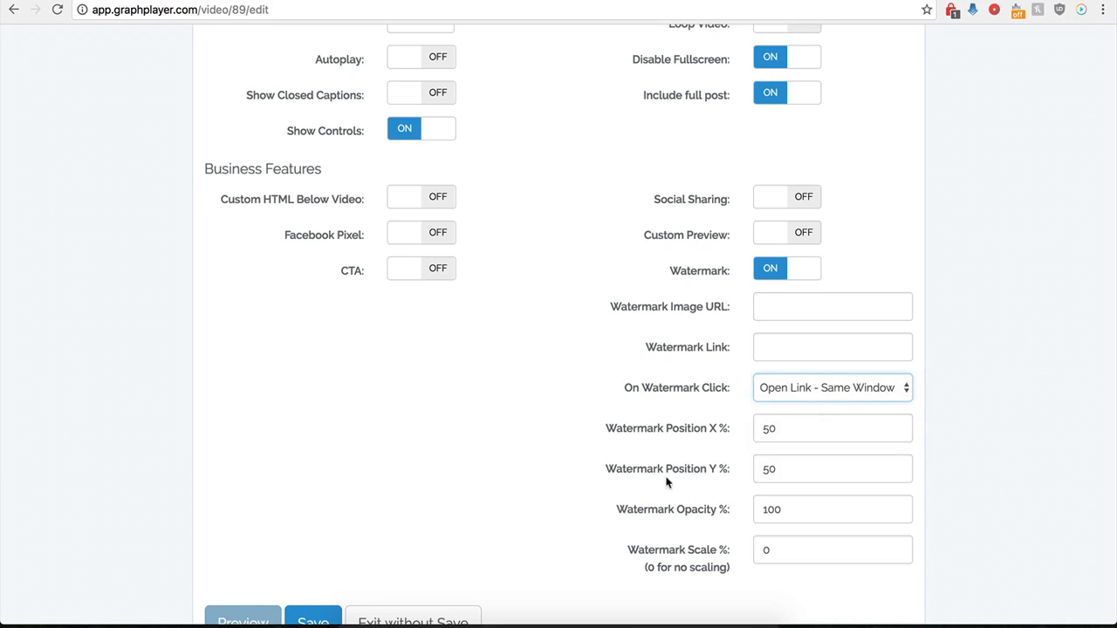
Turn on the CTA to compare its options with the watermark's, and switch both CTA and Watermark off
{"action": "left_click", "coordinate": [430, 271]}
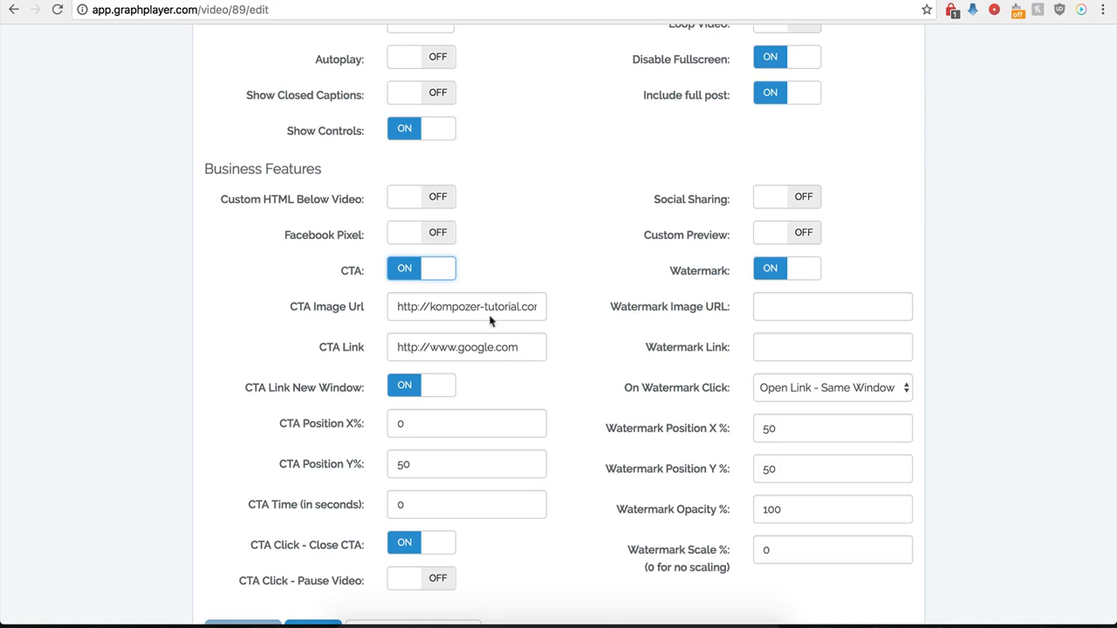
{"action": "left_click", "coordinate": [425, 280]}
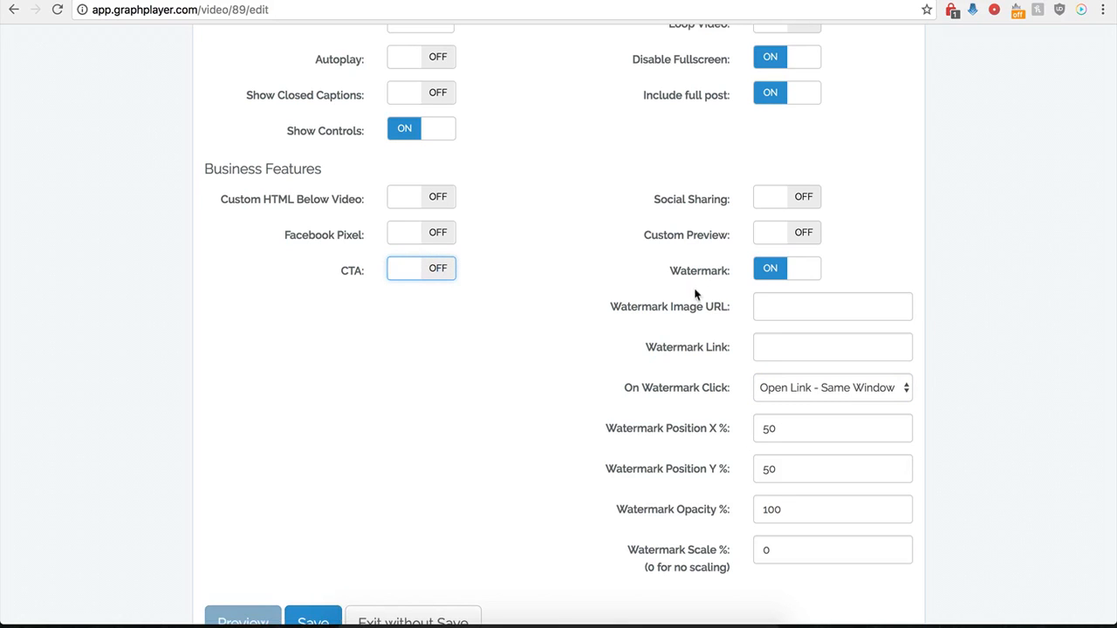
{"action": "left_click", "coordinate": [768, 278]}
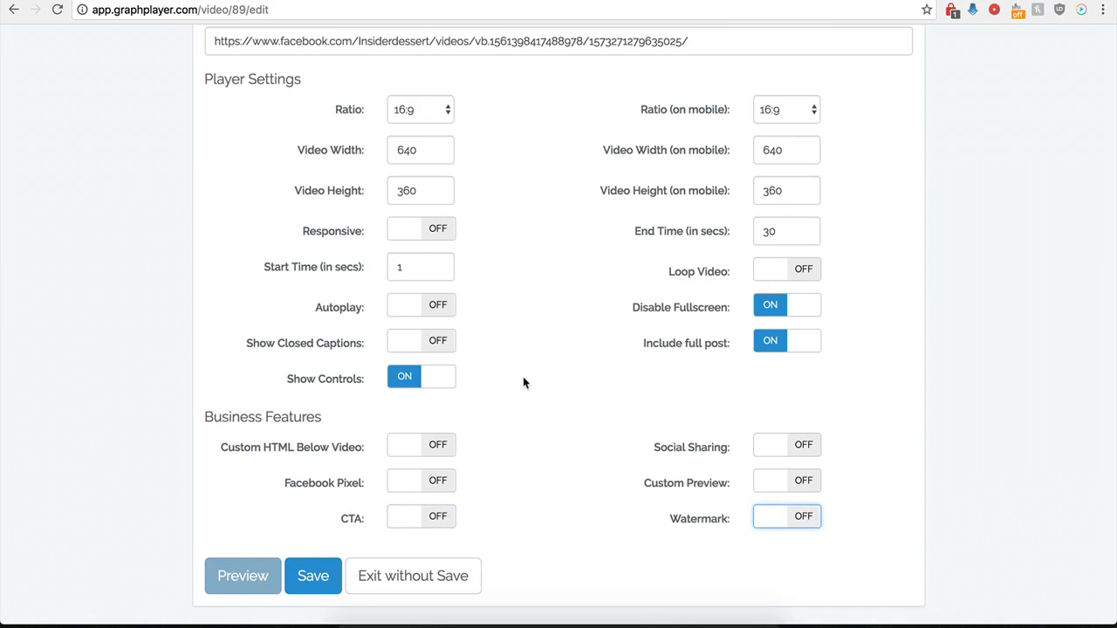